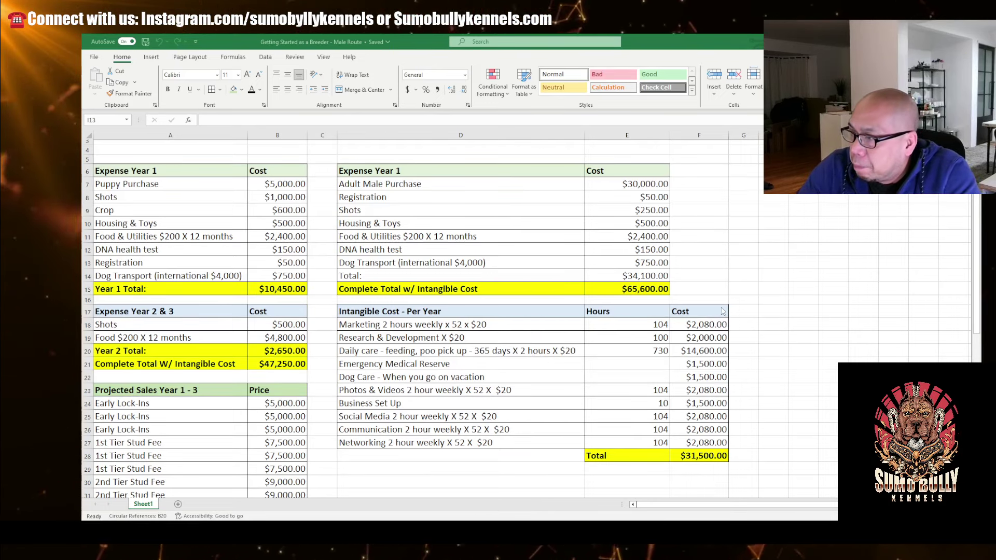
Step: Review the puppy route's Year 1 costs one by one, from Puppy Purchase through Food & Utilities
scroll(722, 311, "down", 1)
scroll(563, 437, "up", 2)
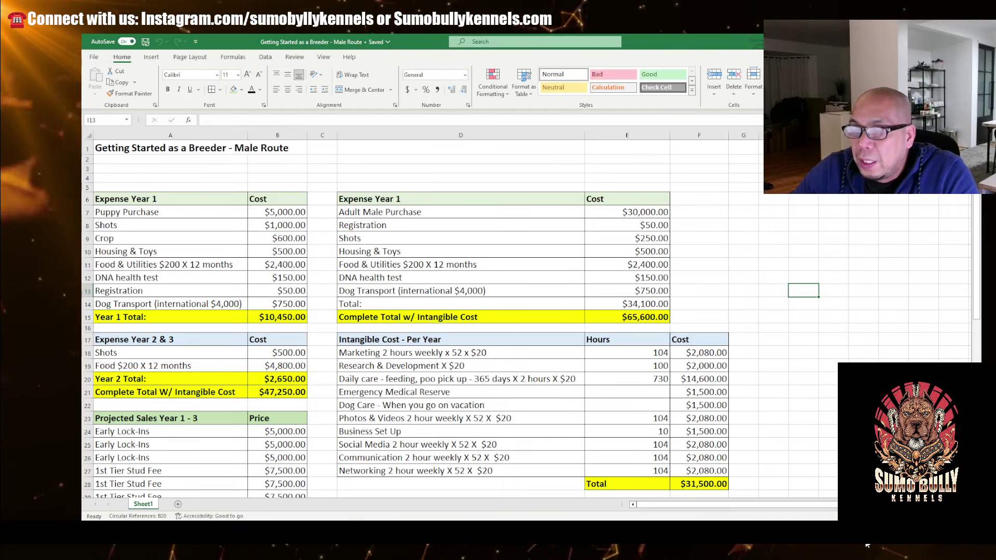
mouse_move(633, 544)
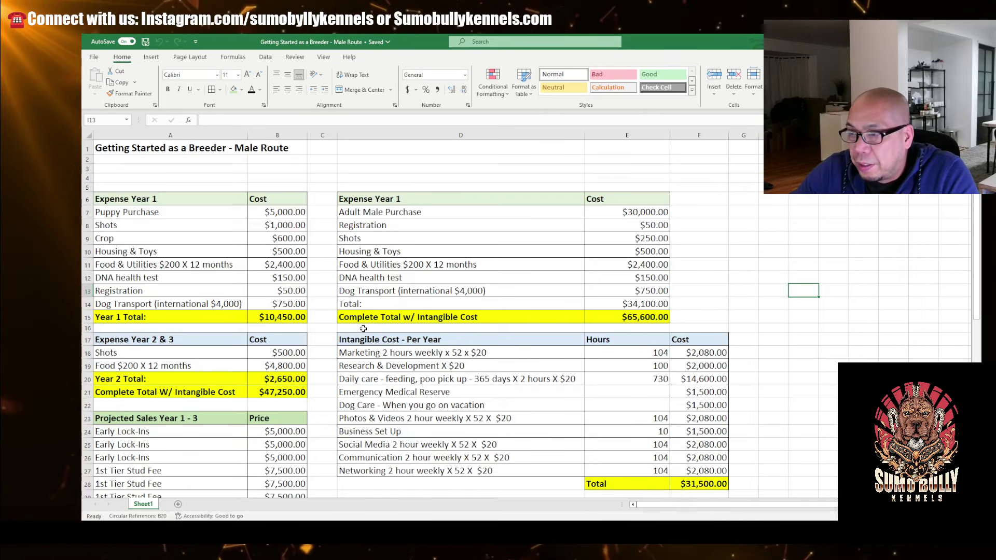
left_click(278, 216)
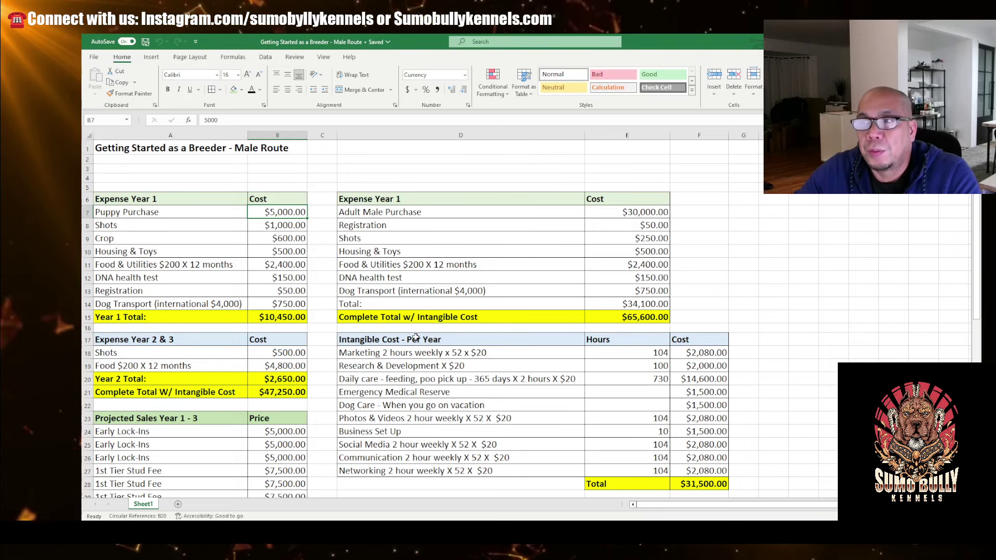
left_click(288, 226)
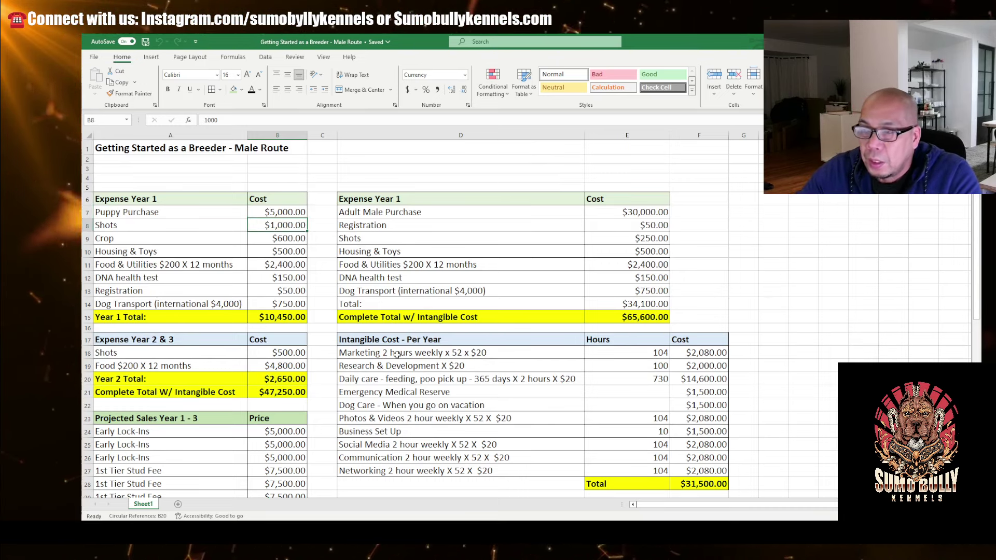
left_click(292, 239)
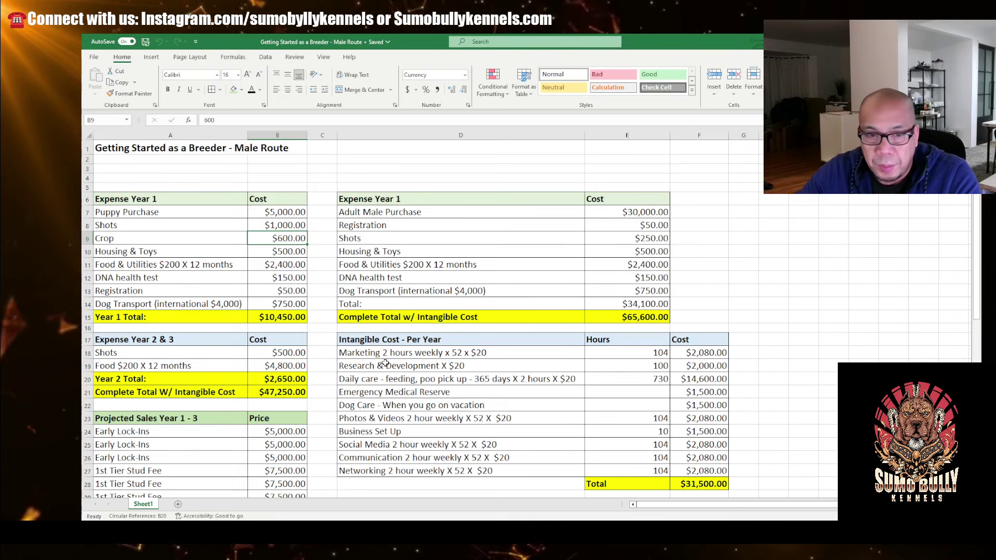
key("Down")
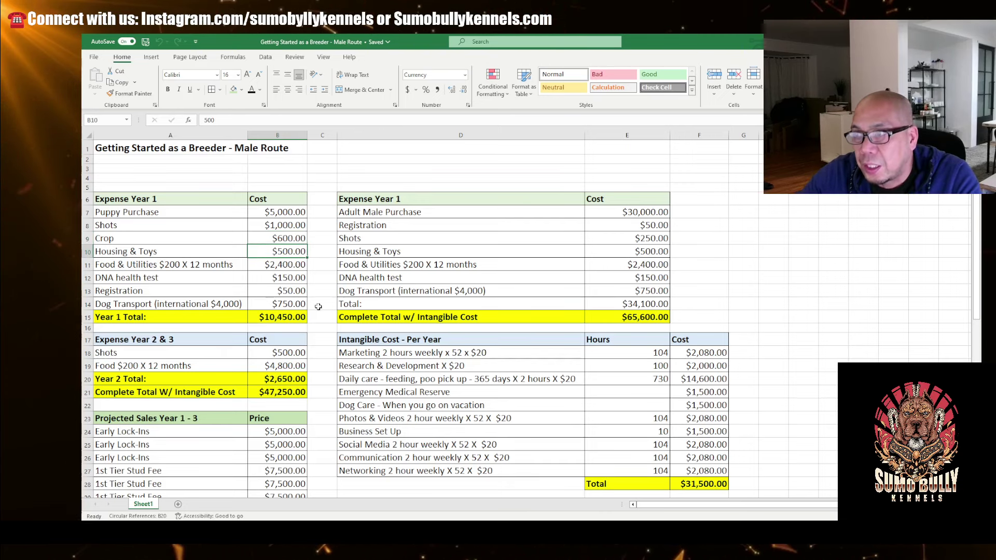
key("Down")
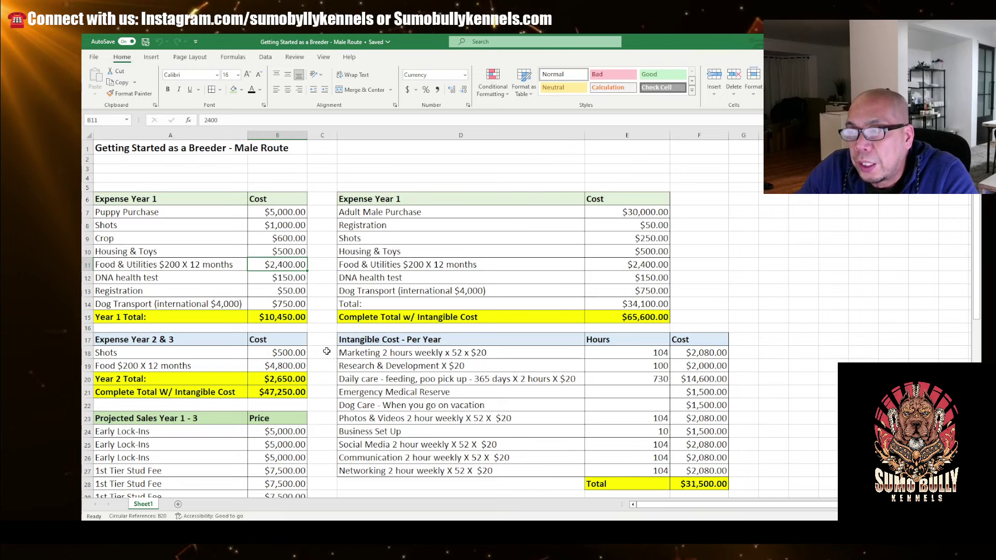
left_click(331, 265)
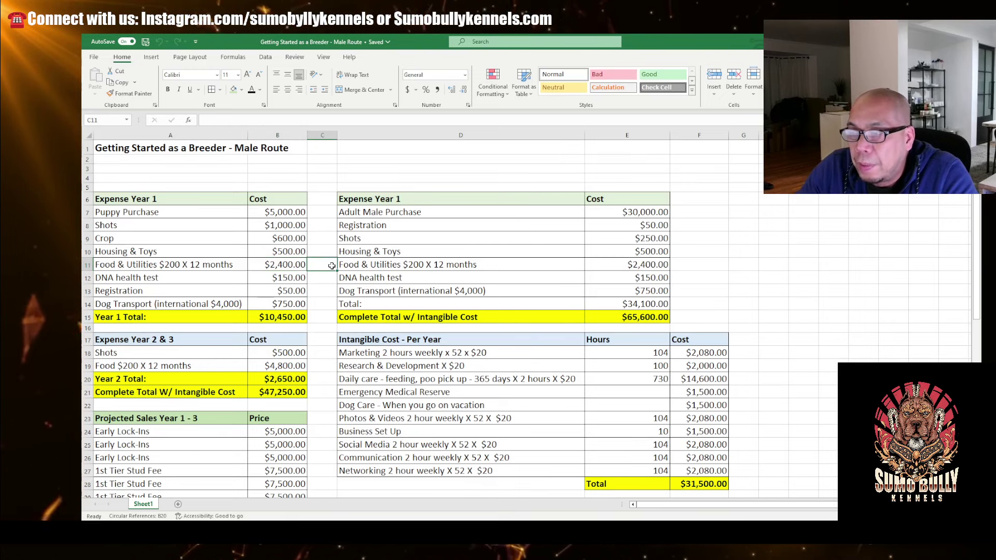
left_click(297, 264)
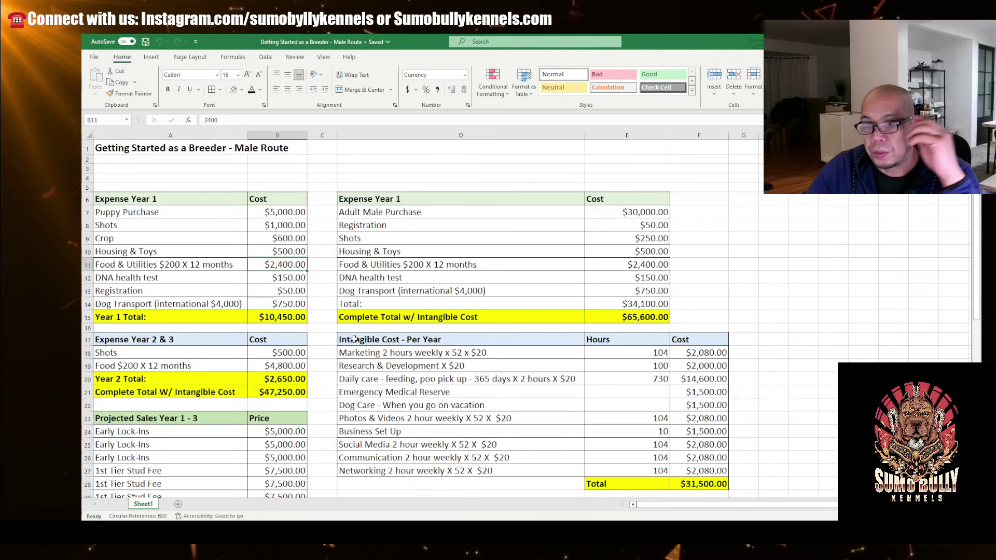
Step: Review the puppy route's DNA health test, Registration and Dog Transport costs, and check the Year 1 Total
left_click(301, 279)
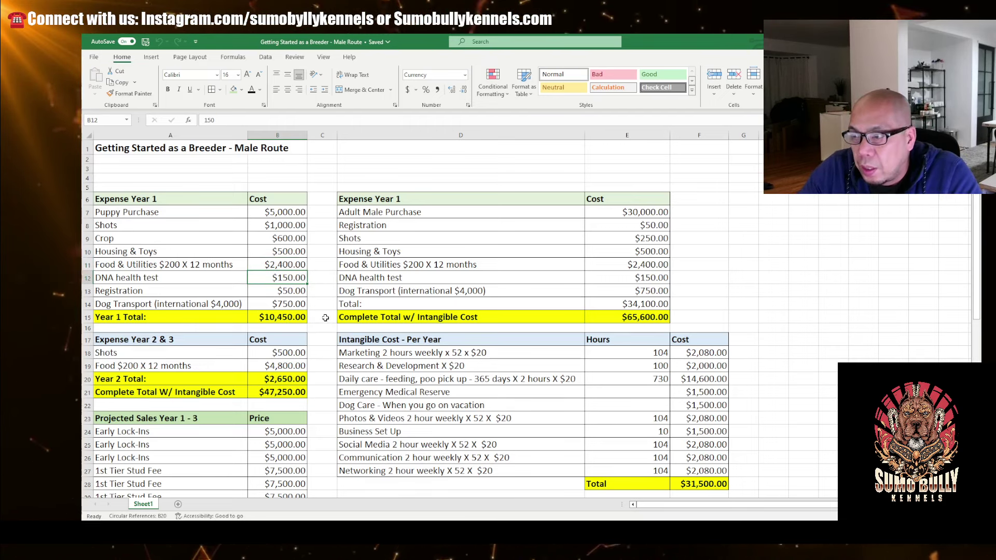
left_click(325, 276)
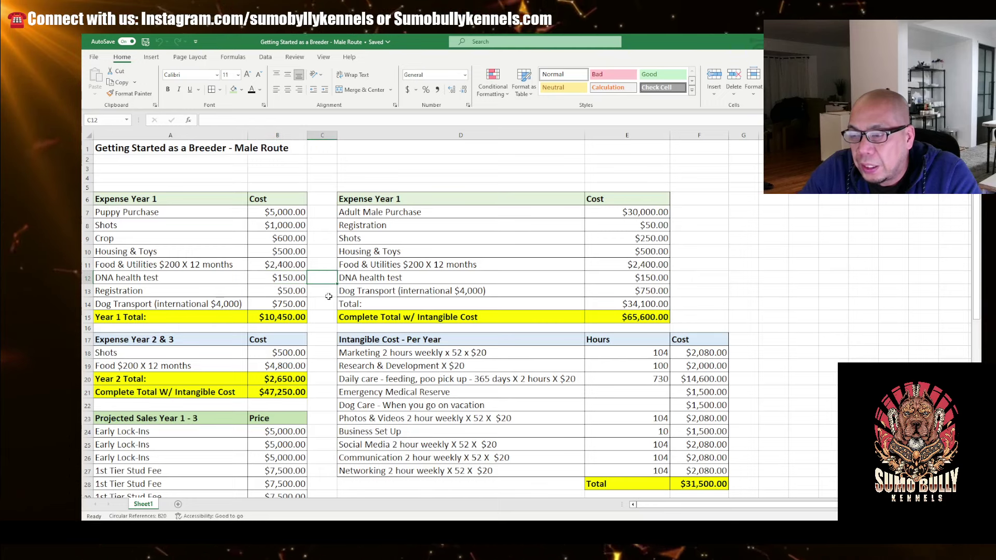
key("Left")
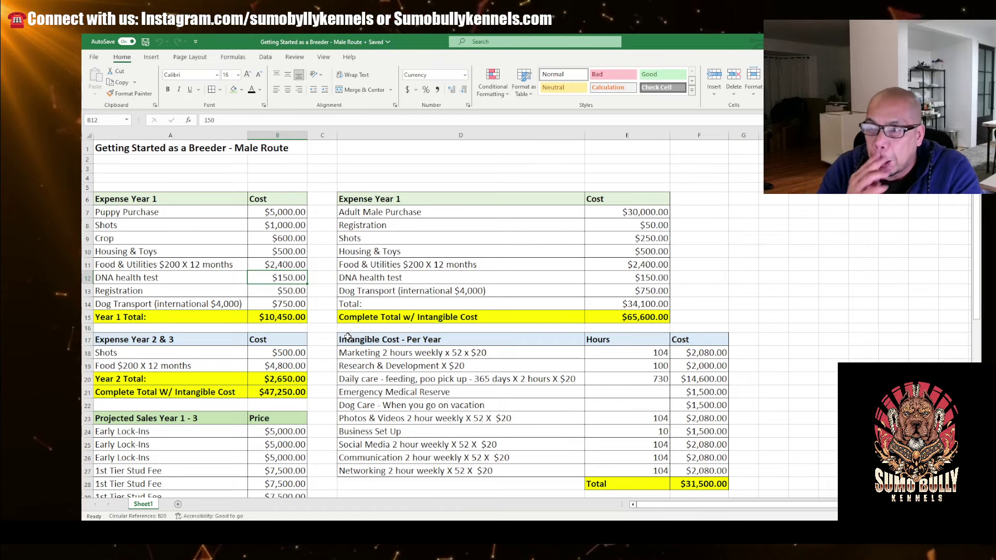
left_click(292, 292)
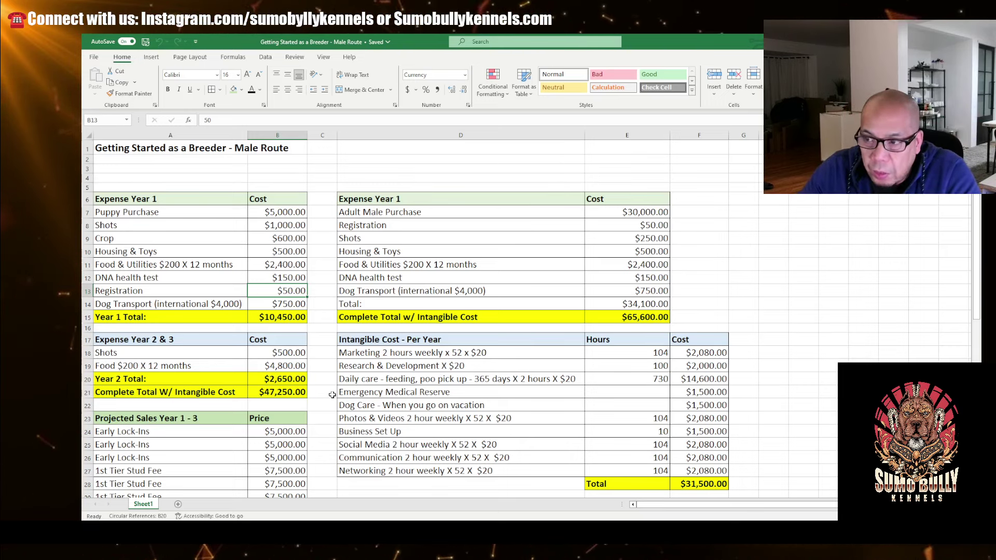
key("Down")
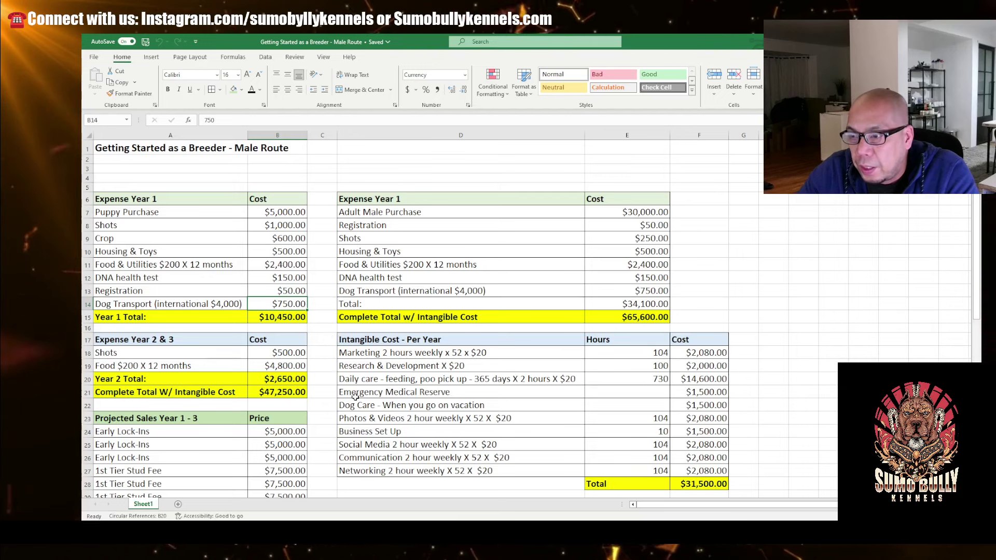
key("Left")
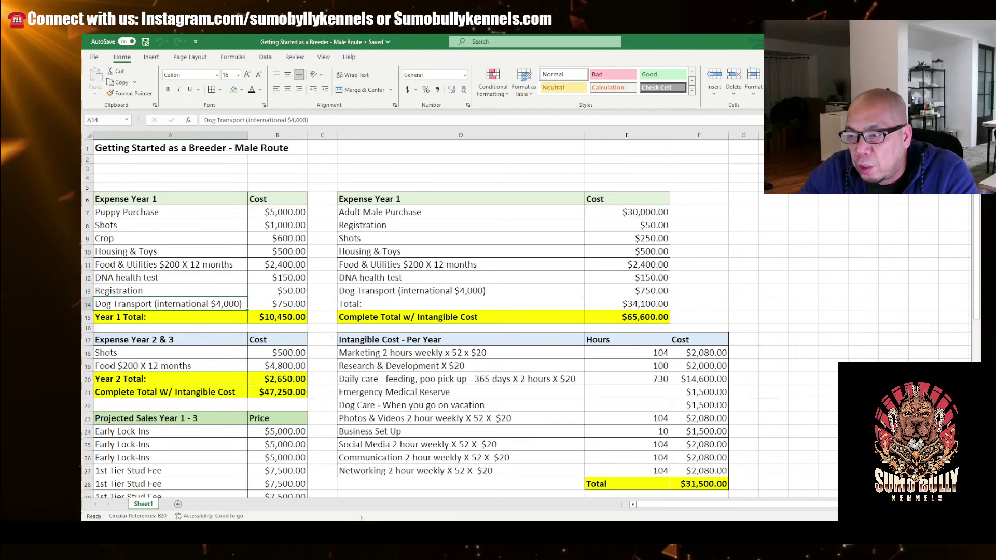
left_click(287, 304)
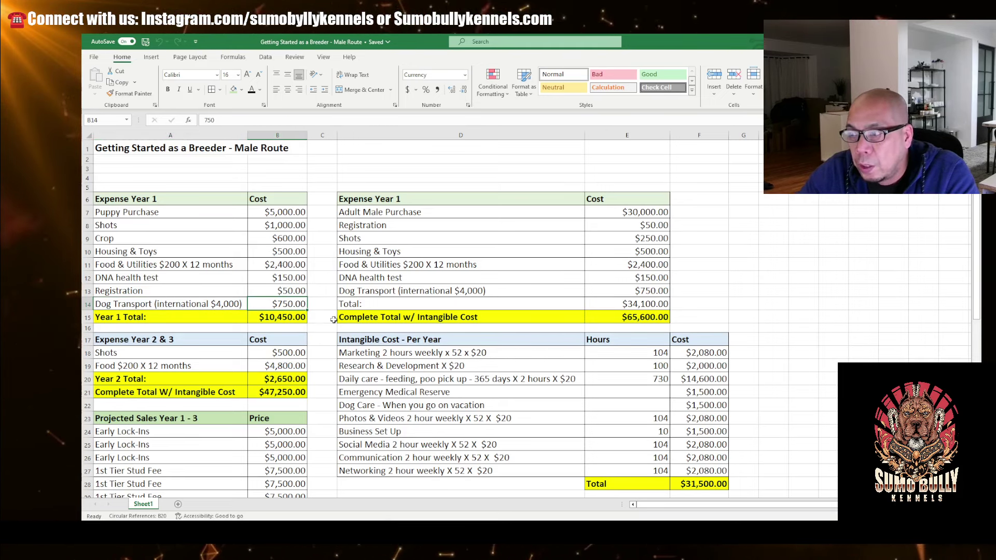
left_click(330, 340)
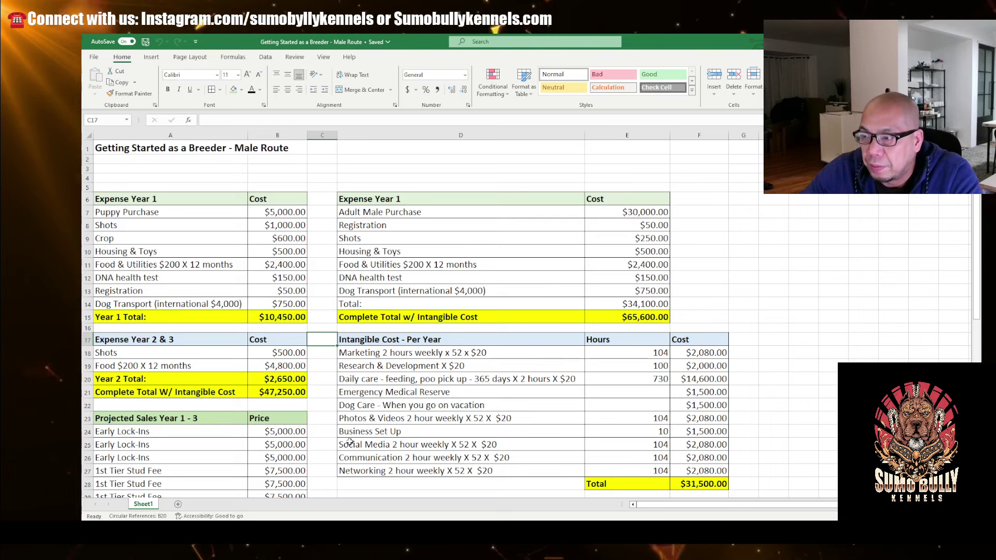
left_click(297, 320)
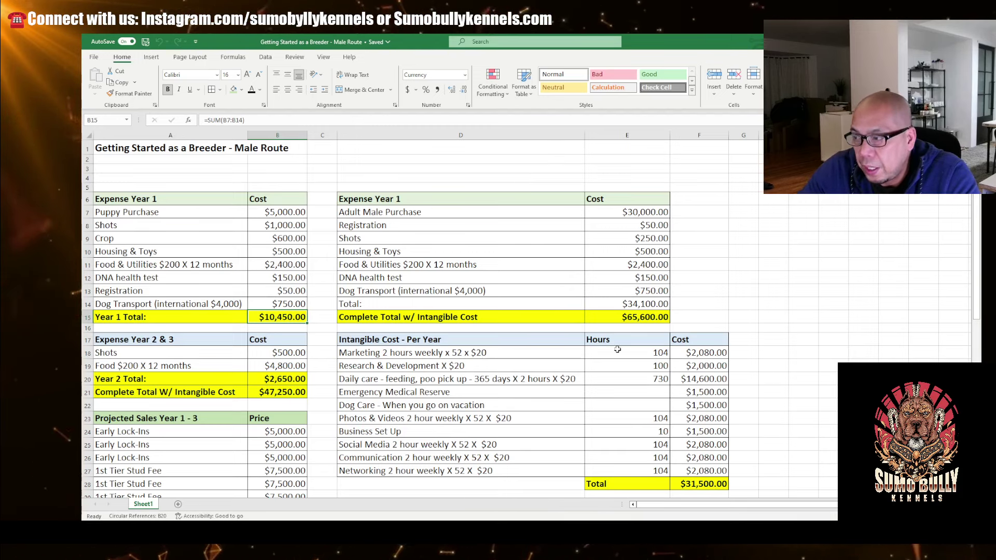
left_click(830, 361)
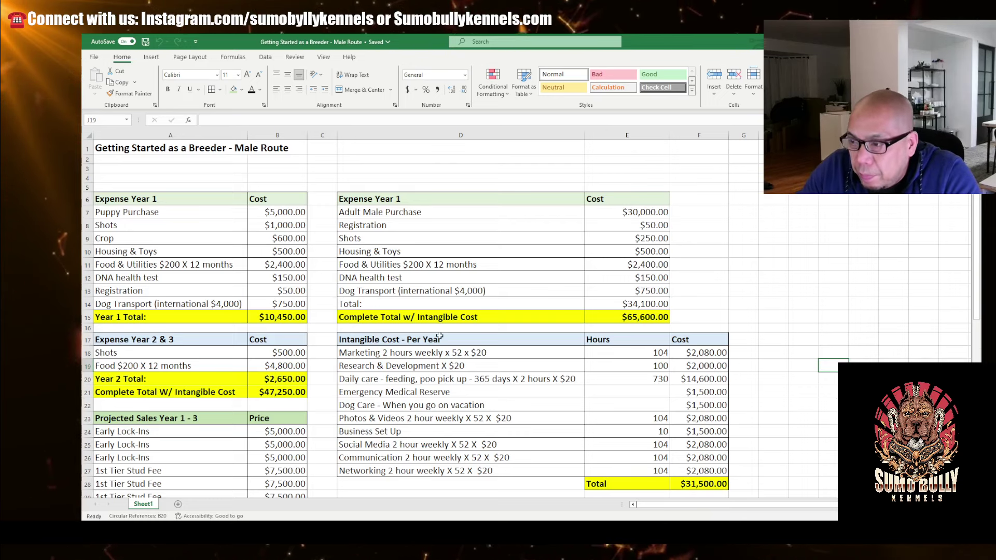
Step: Replace the Year 2 Total formula in B20 with a SUM of the Shots and Food costs, B18:B19
left_click(271, 337)
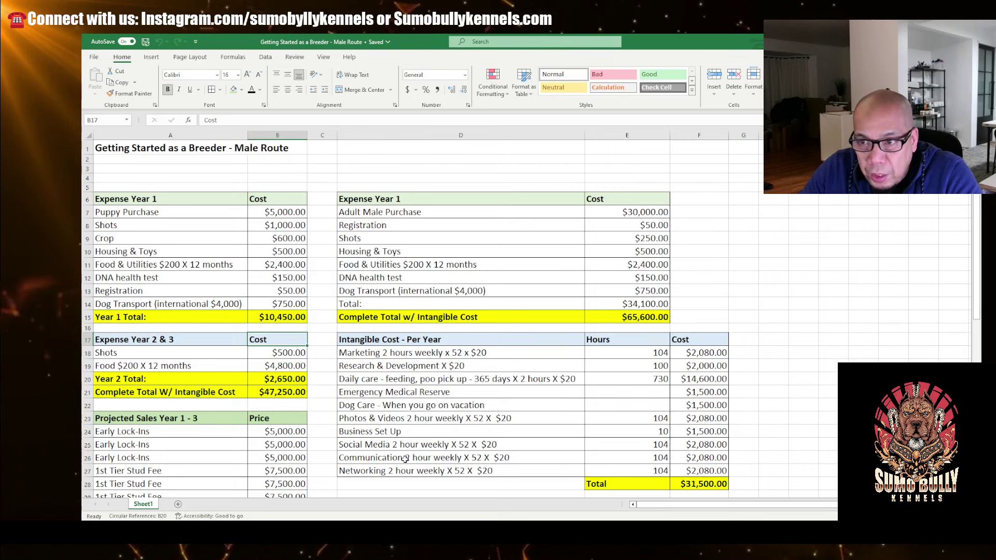
key("Down")
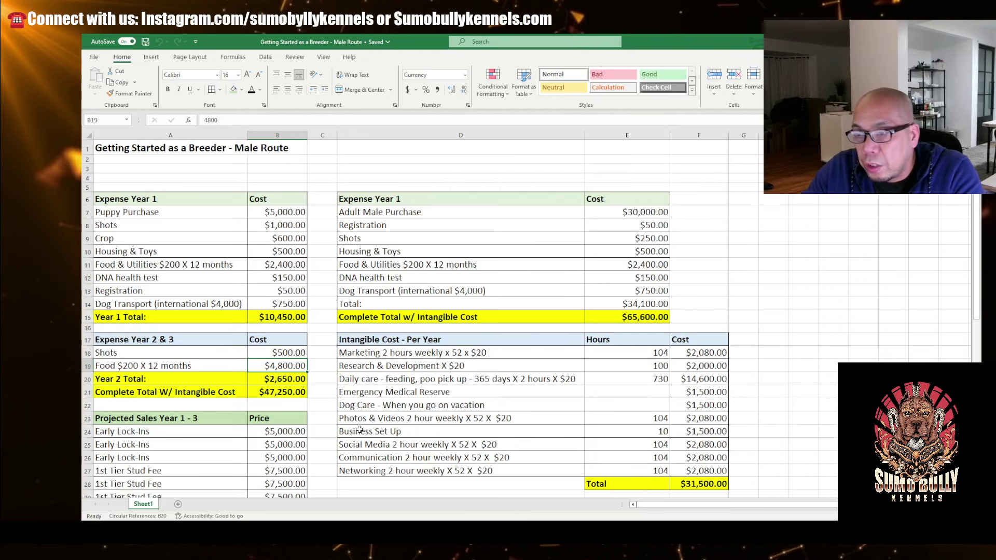
left_click(332, 376)
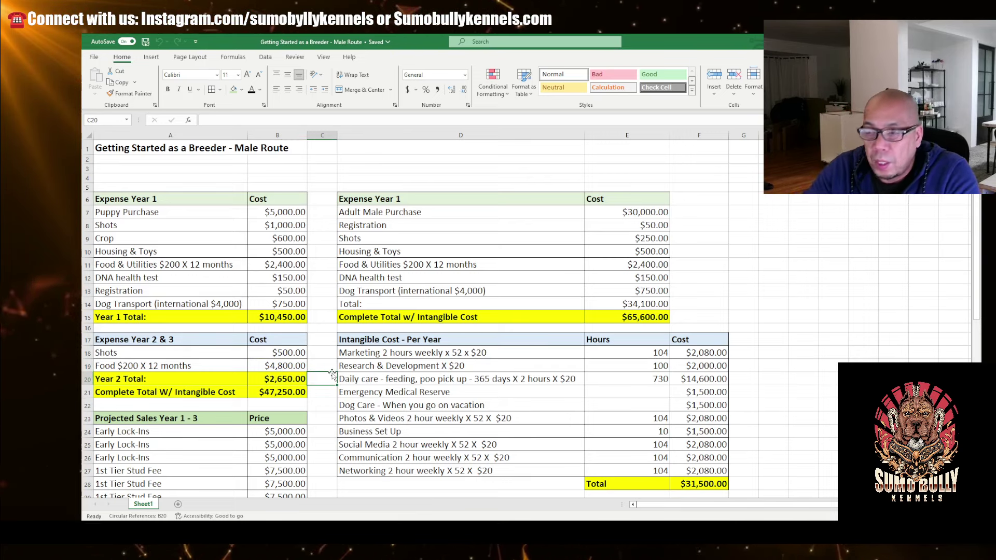
left_click(299, 381)
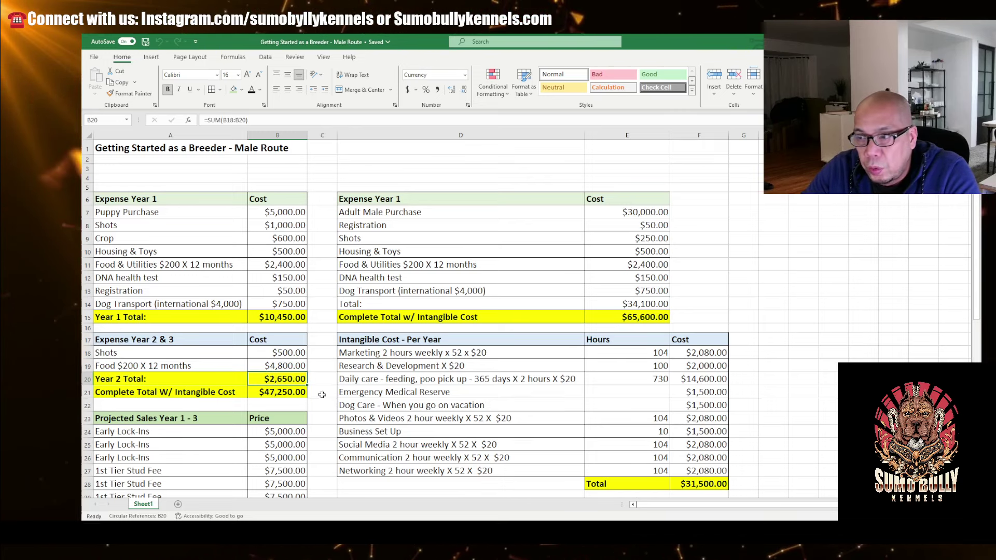
right_click(287, 382)
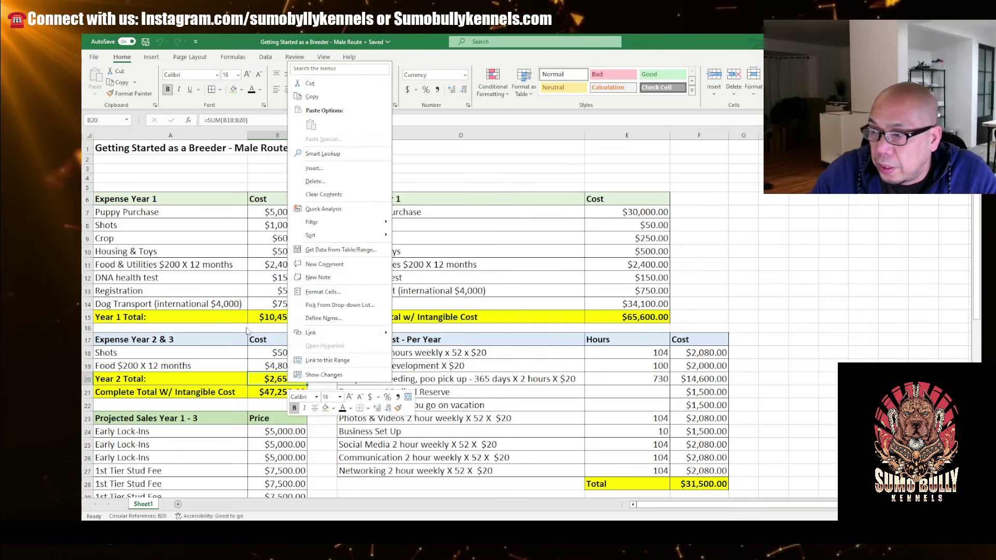
key("Escape")
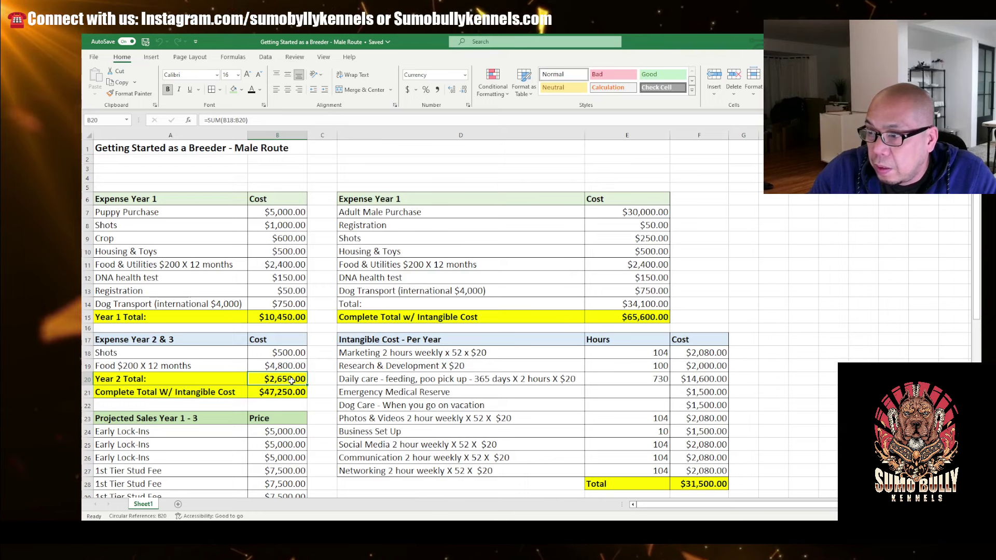
key("BackSpace")
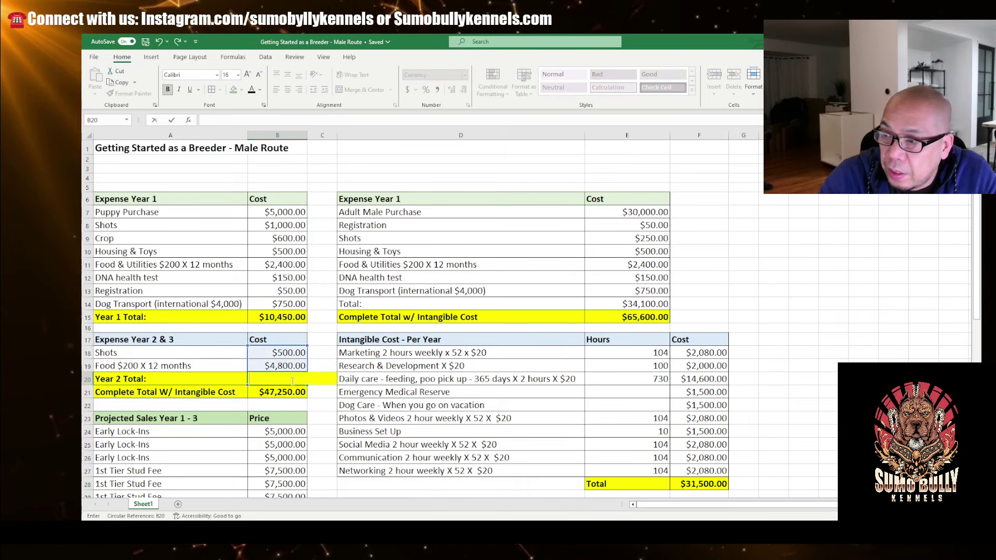
type("=sum")
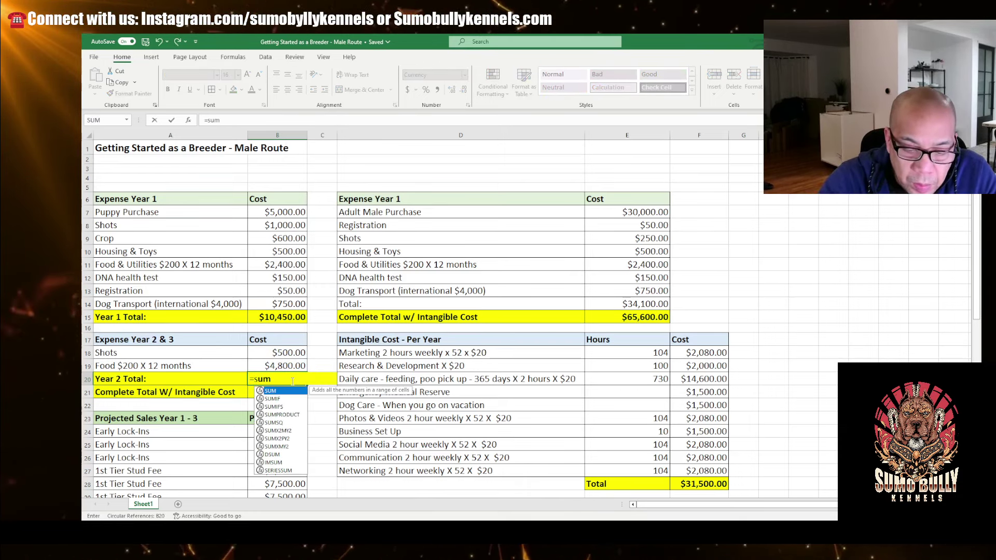
type("(")
left_click_drag(290, 352, 293, 364)
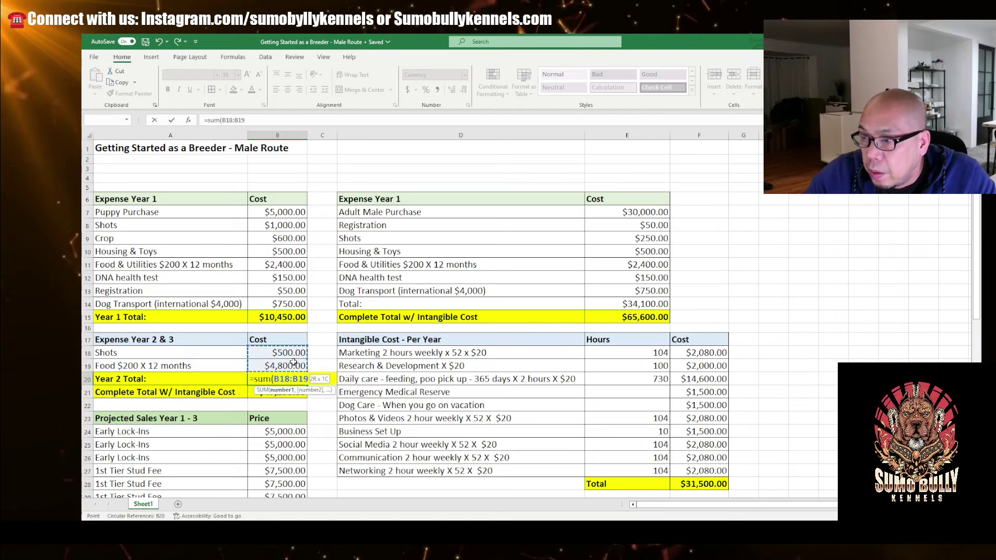
key("Return")
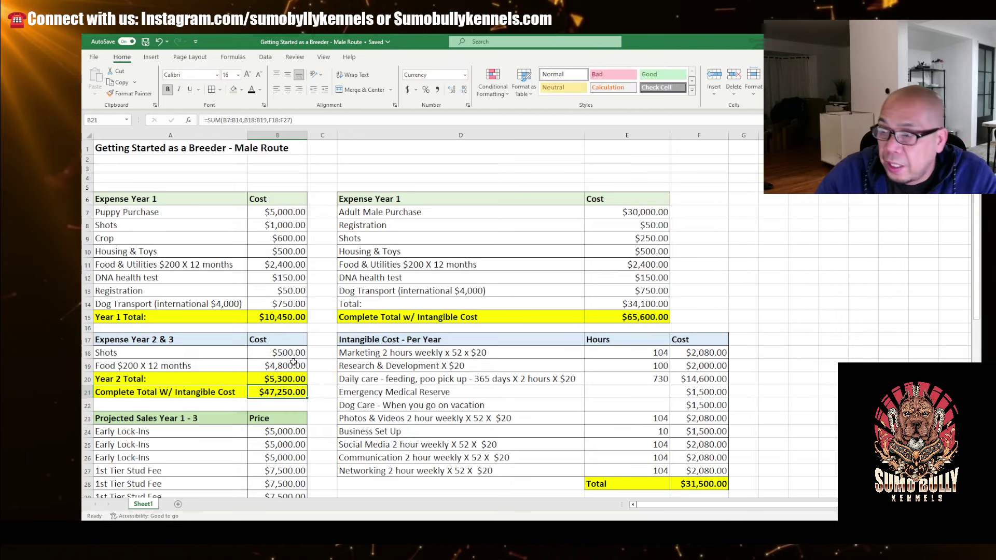
Step: Examine the Intangible Cost - Per Year table, including its hours and costs from Marketing through Networking, alongside the Year 2 Total
left_click(323, 393)
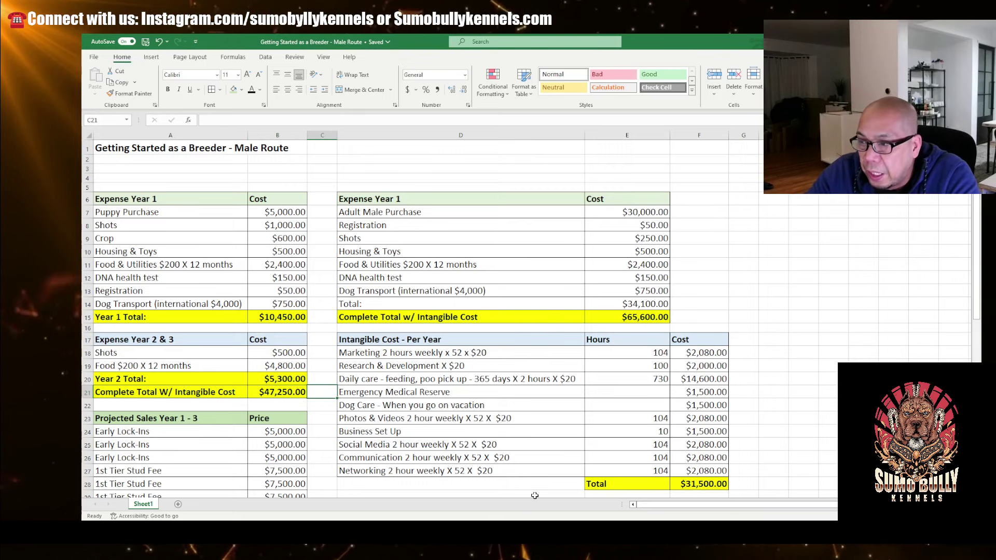
left_click_drag(518, 340, 681, 480)
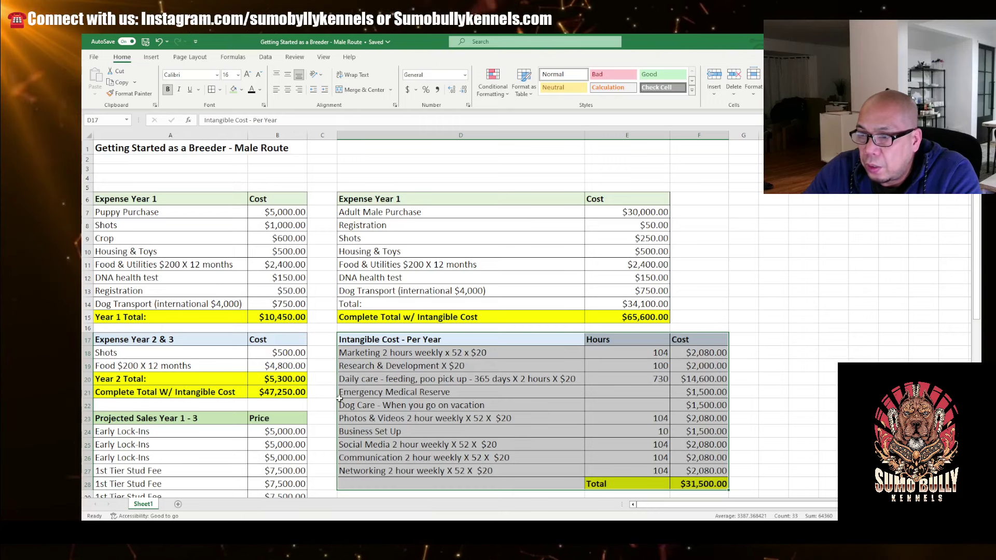
left_click(295, 375)
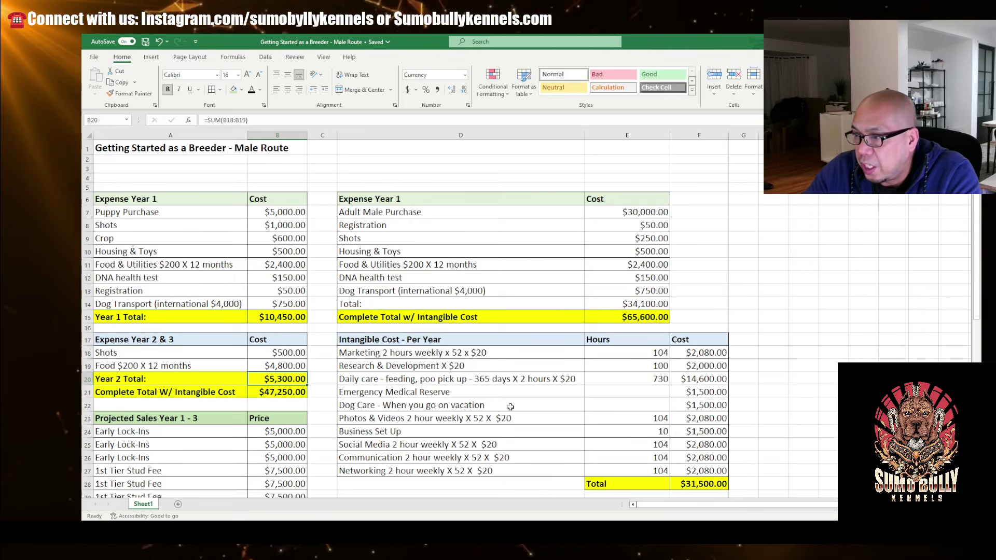
left_click(578, 353)
left_click_drag(579, 354, 702, 473)
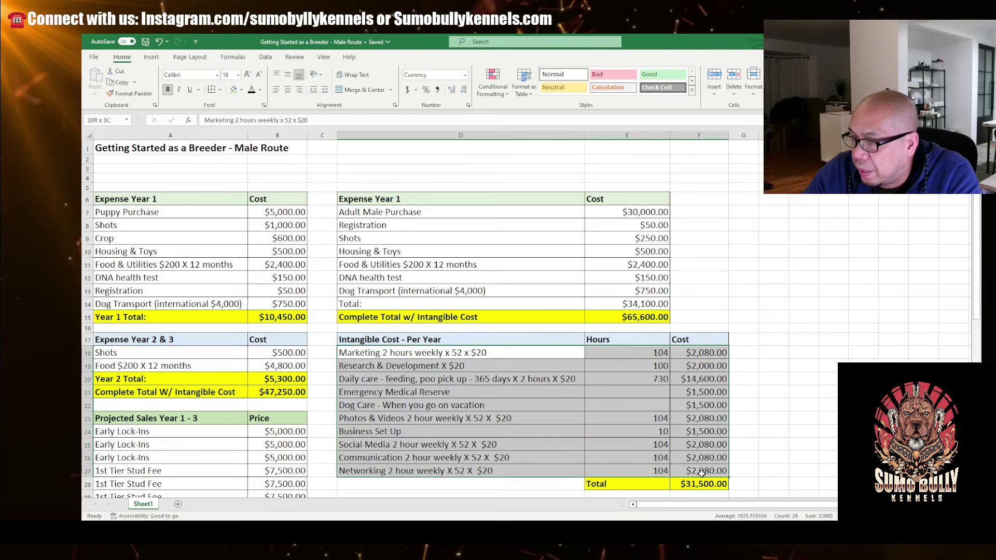
left_click(812, 458)
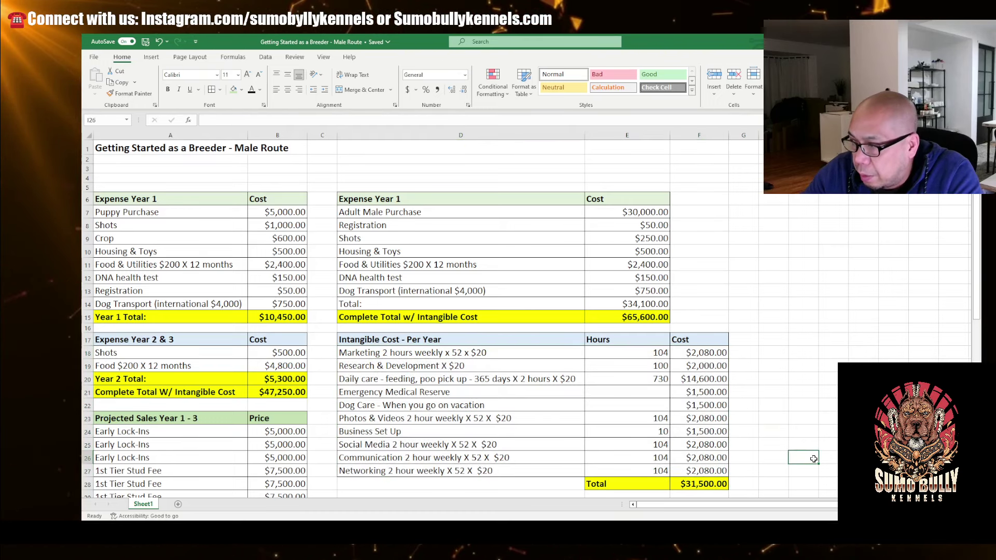
left_click(578, 353)
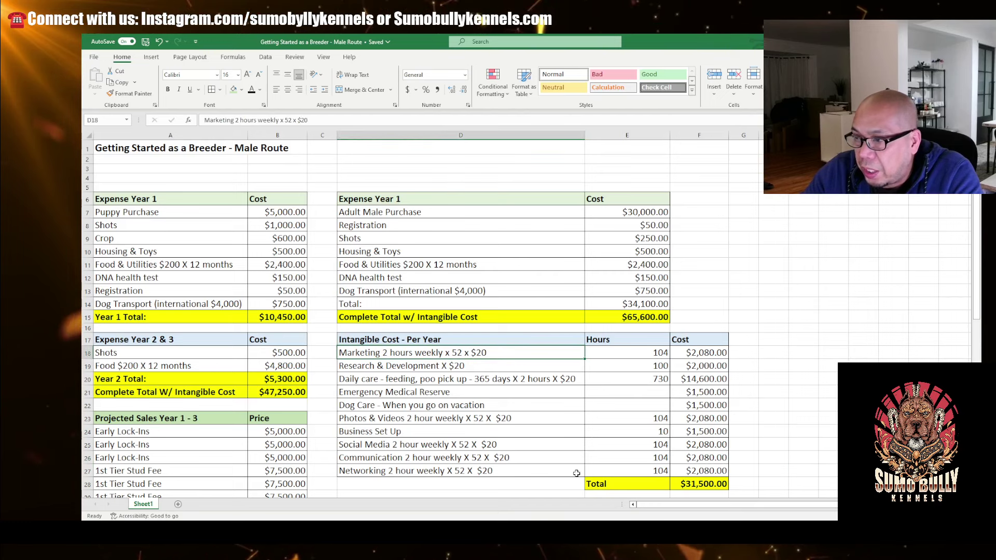
Step: Go through the Intangible Cost - Per Year items one by one, from Research & Development through Networking
key("Down")
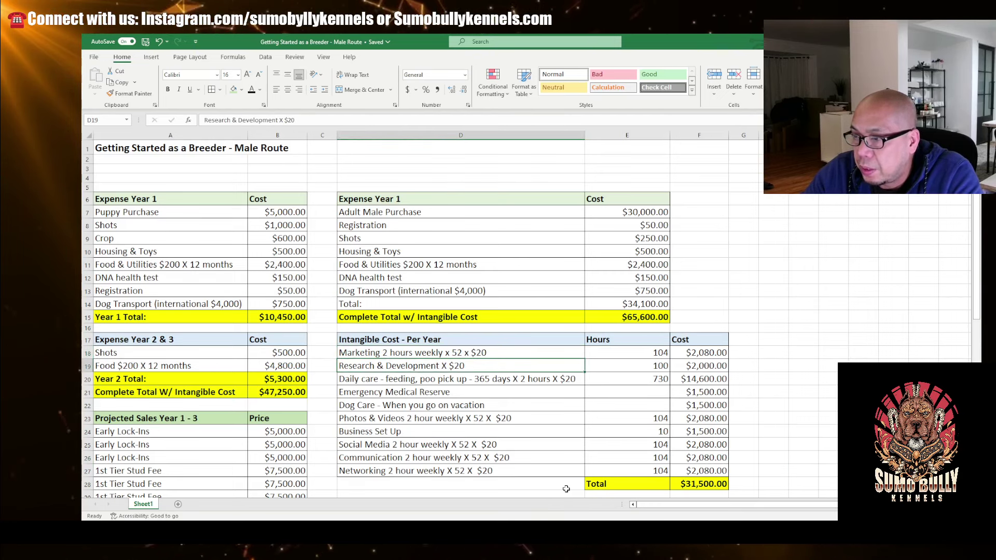
left_click(403, 381)
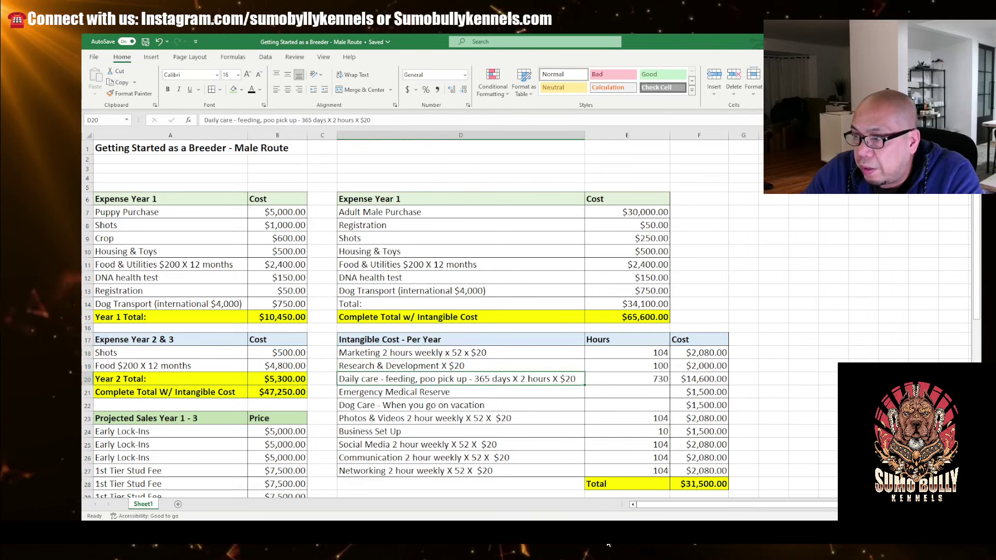
key("Down")
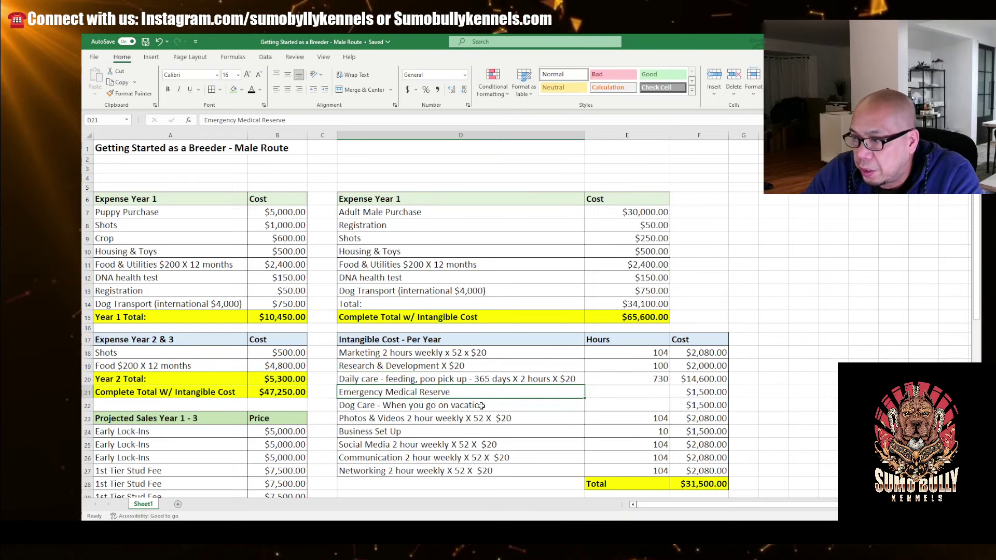
left_click(481, 405)
mouse_move(696, 524)
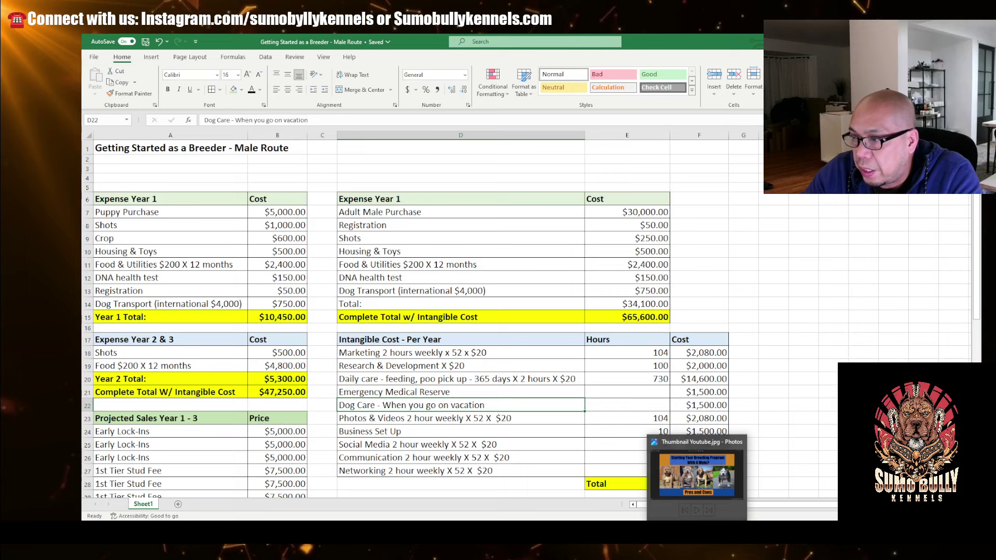
left_click(422, 419)
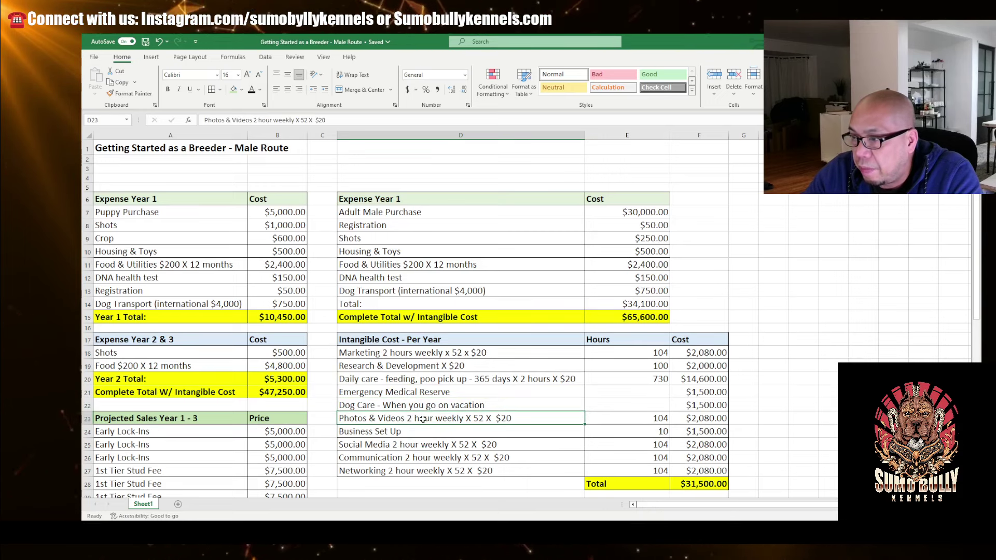
left_click(433, 433)
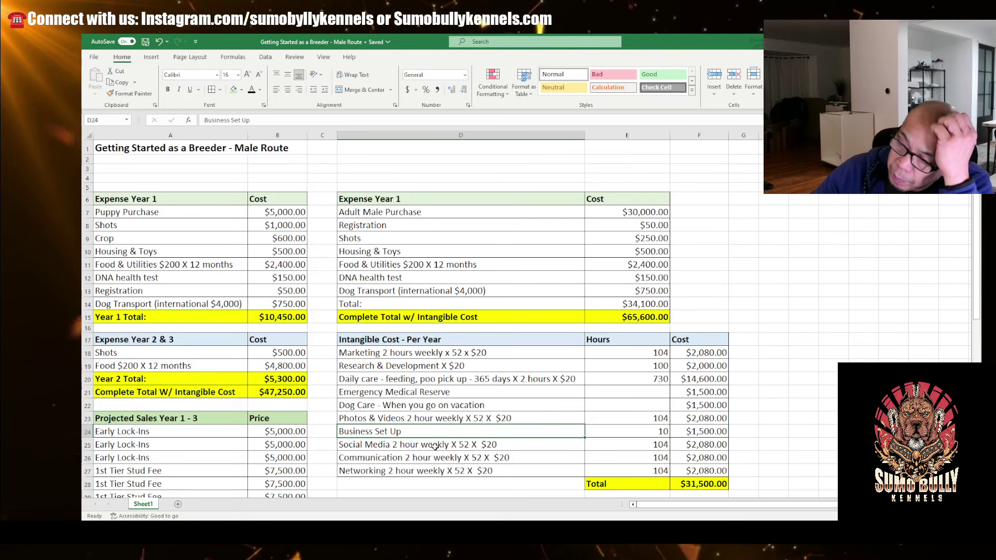
left_click(435, 446)
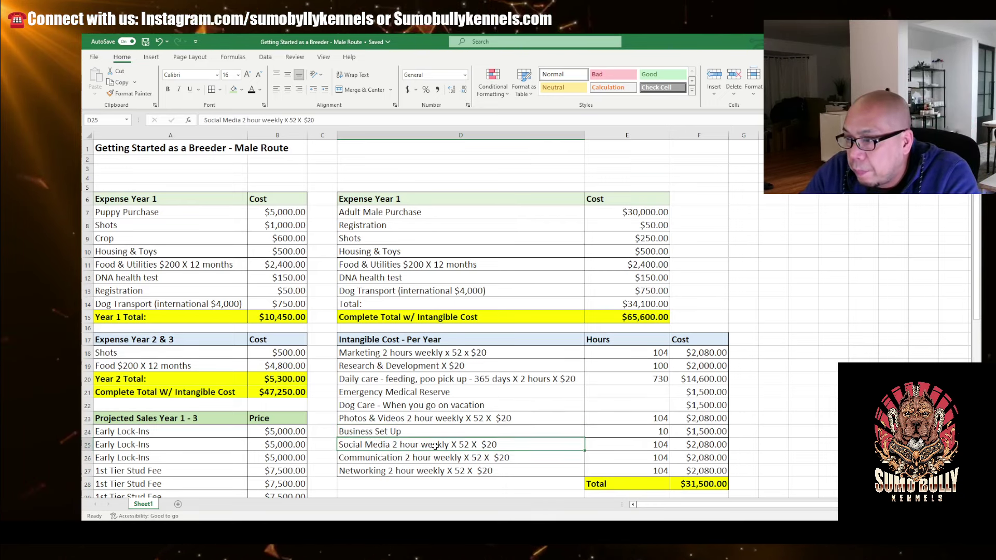
left_click(461, 458)
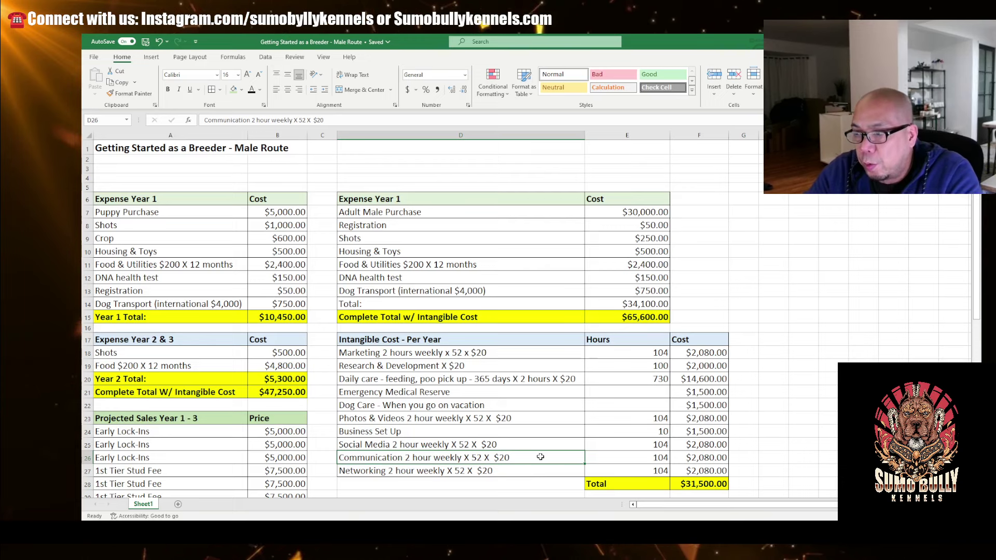
left_click(482, 469)
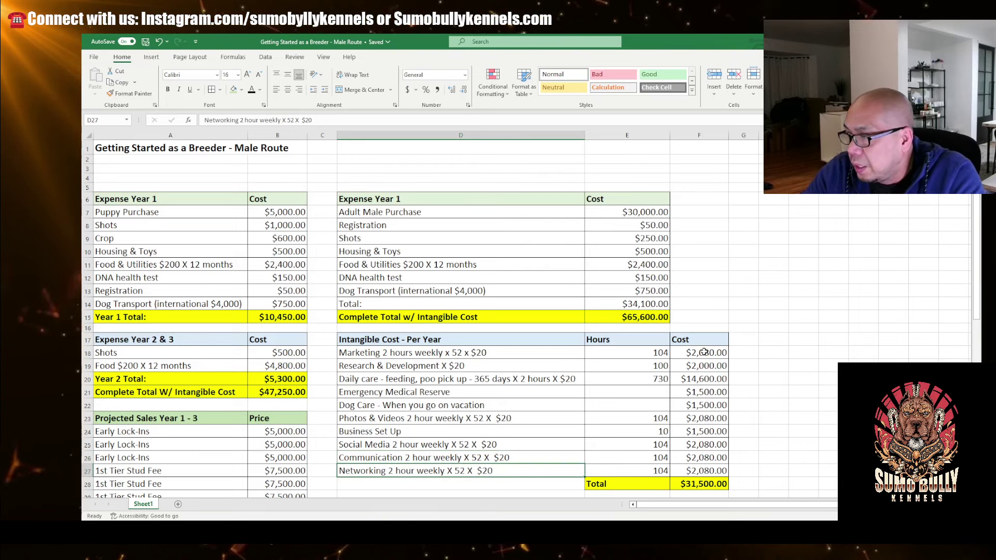
Step: Review the Hours and Cost columns of the intangible cost table from Marketing through Networking, along with its Total row
left_click_drag(704, 352, 650, 474)
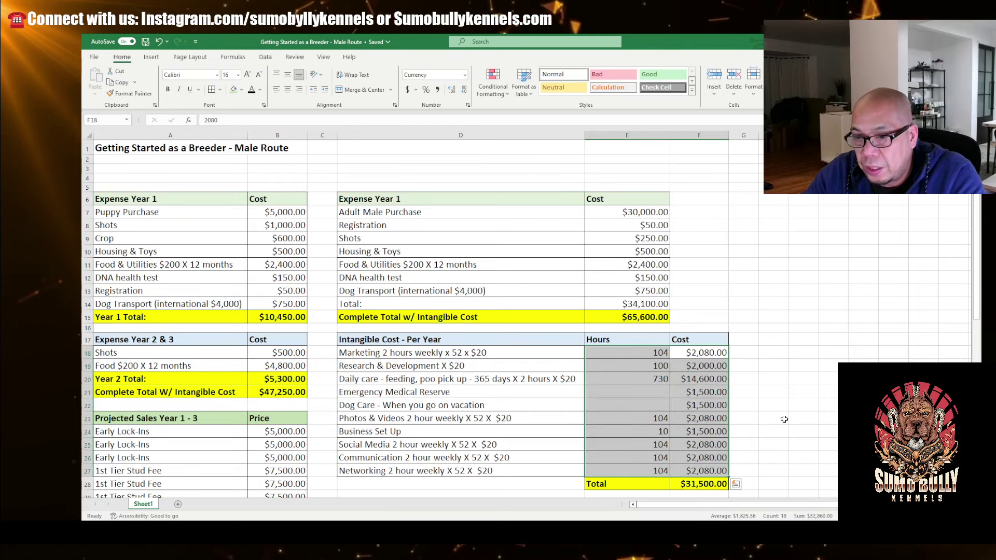
left_click(839, 354)
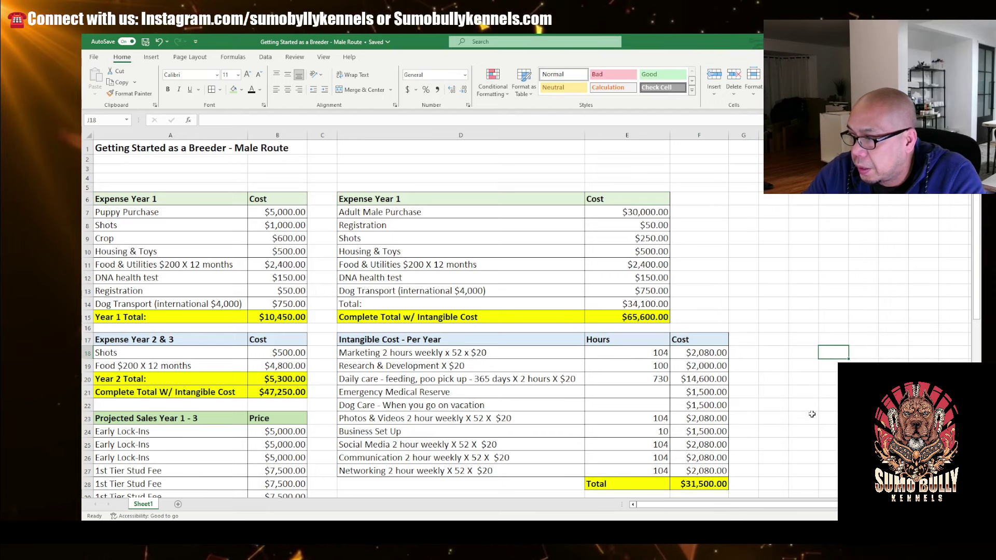
left_click_drag(646, 354, 643, 471)
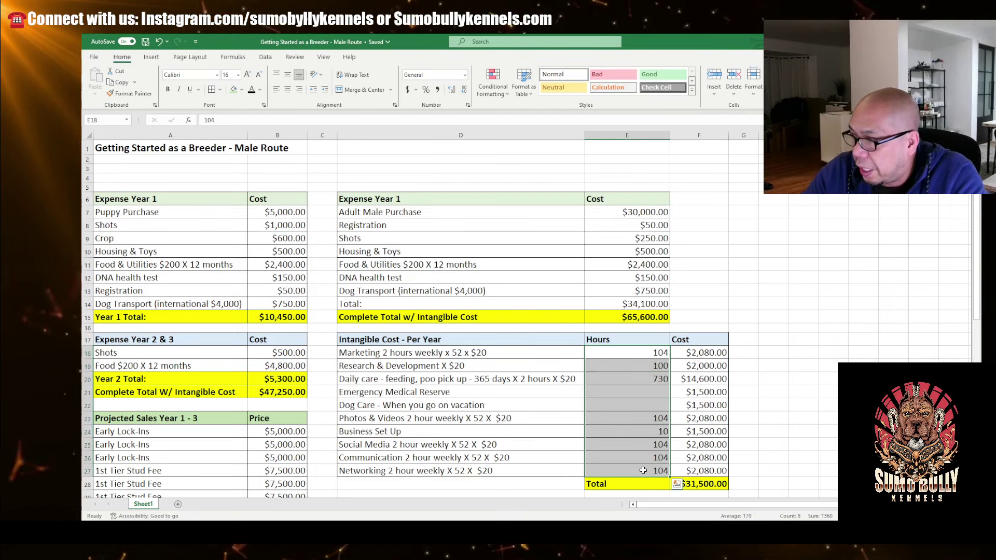
left_click(550, 354)
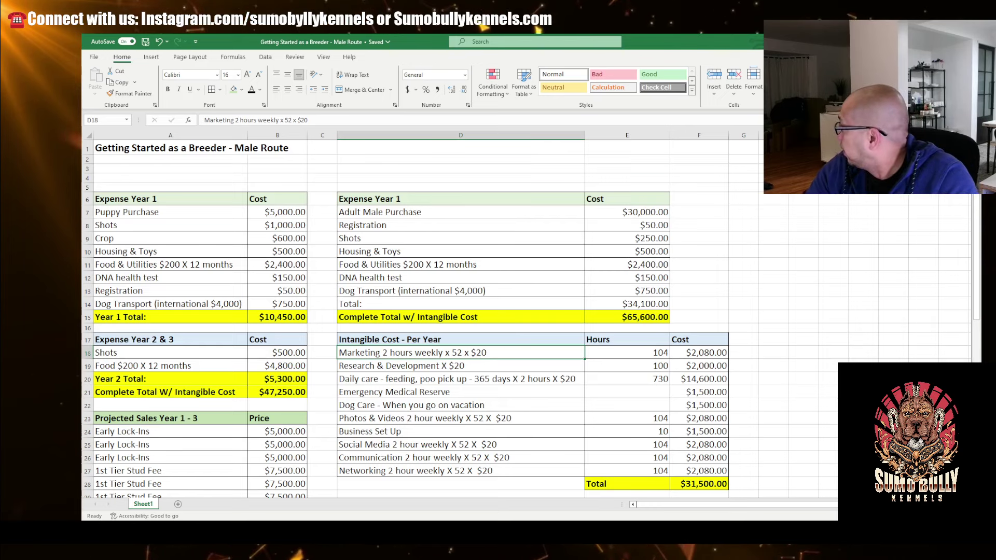
key("Right")
key("Right")
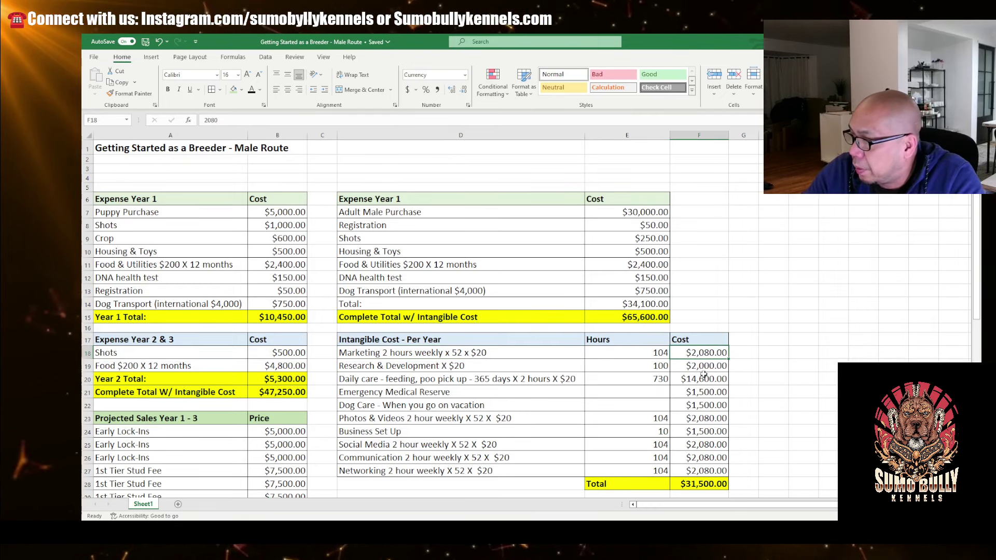
left_click(721, 483)
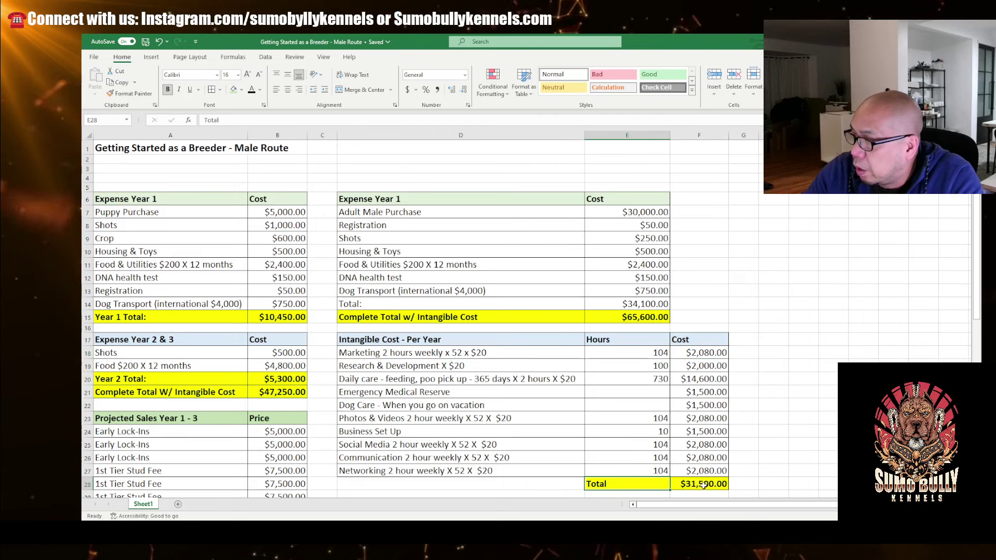
Step: Compare the intangible hours in E18:E27 and the item list in D18:D27 with the total cost in F28
scroll(766, 444, "down", 1)
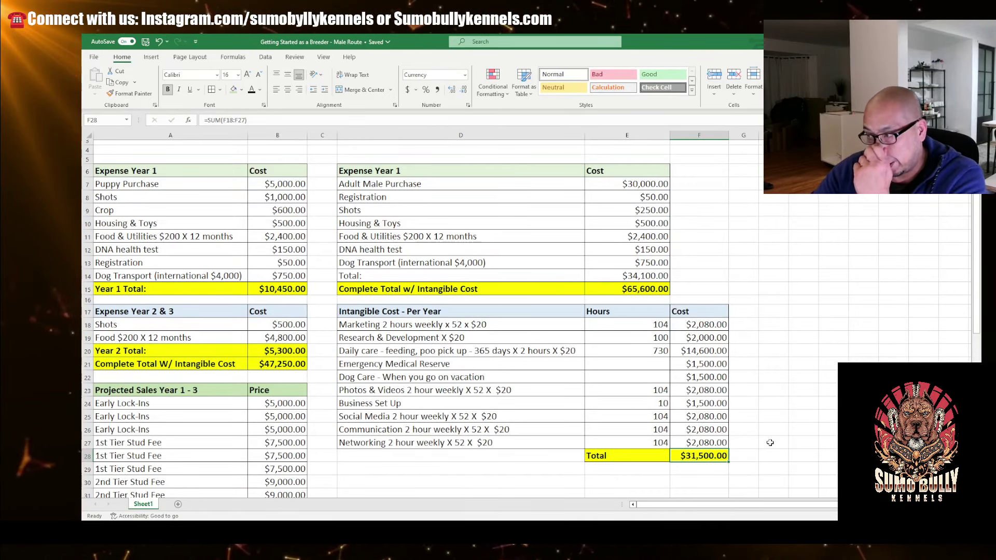
left_click_drag(659, 324, 661, 439)
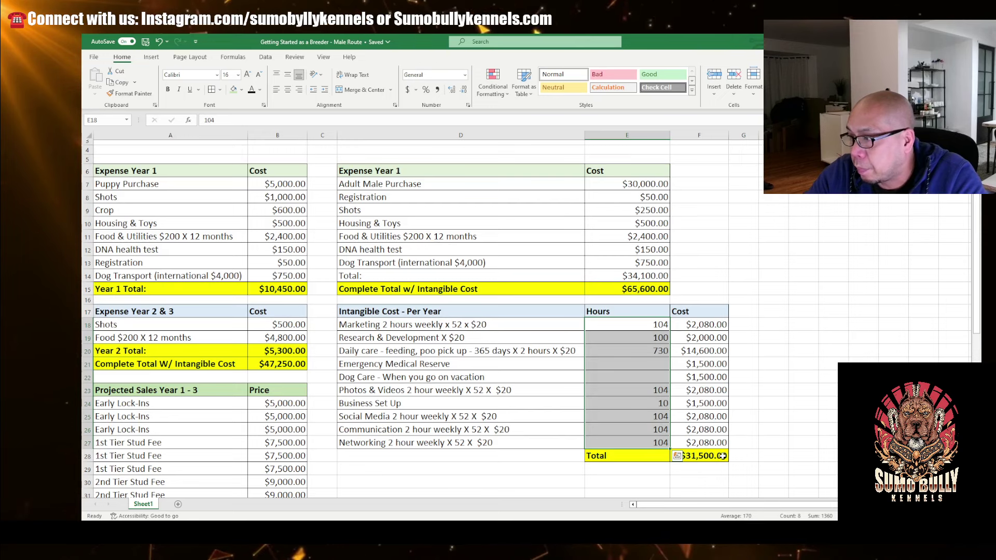
left_click(701, 455)
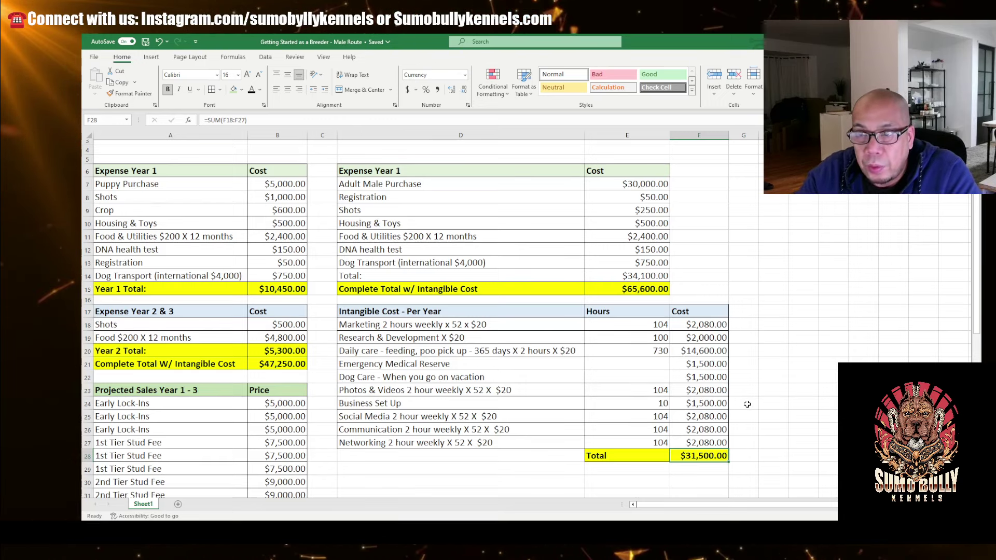
left_click(551, 325)
left_click_drag(551, 325, 514, 437)
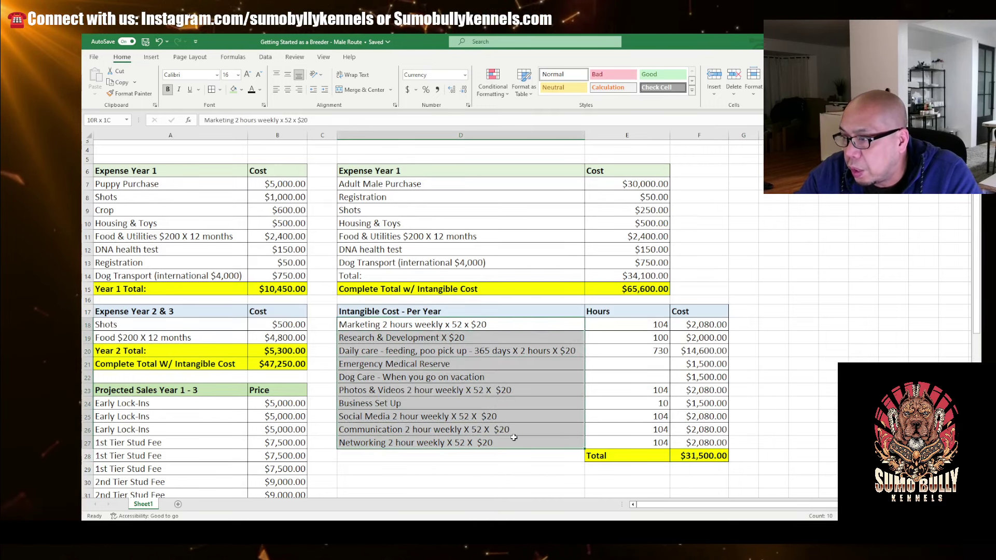
left_click(706, 454)
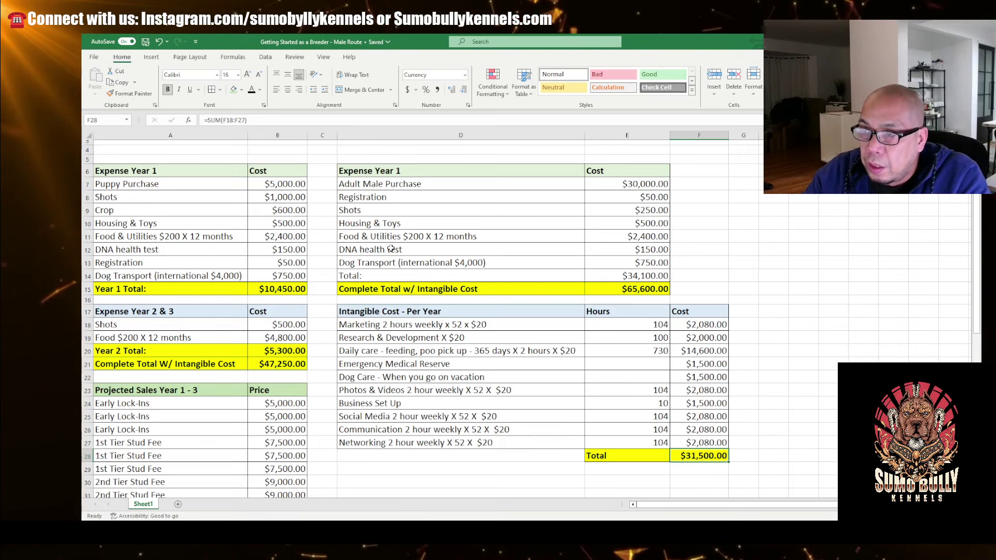
Step: Examine the puppy route's Year 1 and Year 2 & 3 expense sections and the Complete Total W/ Intangible Cost in B21
left_click(192, 171)
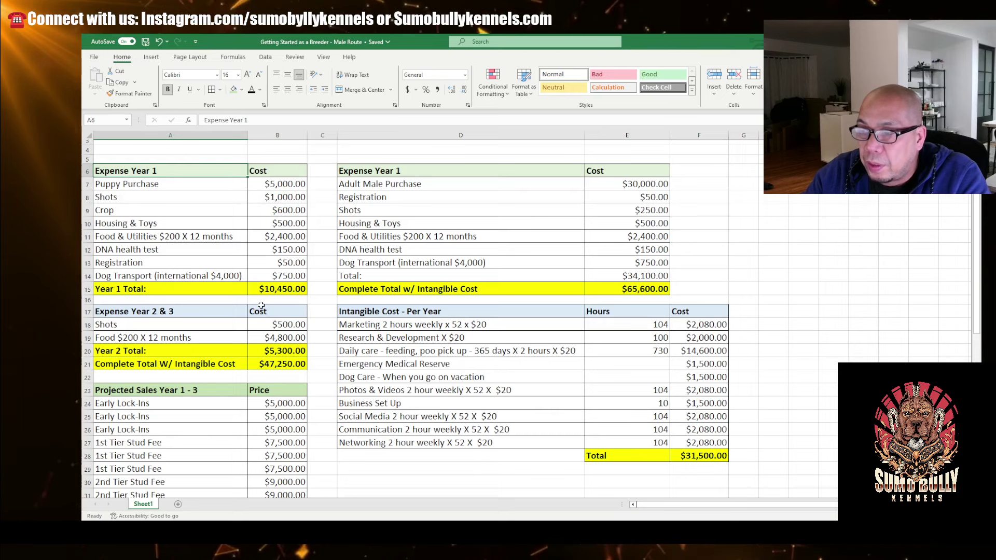
key("ctrl+Down")
key("ctrl+Down")
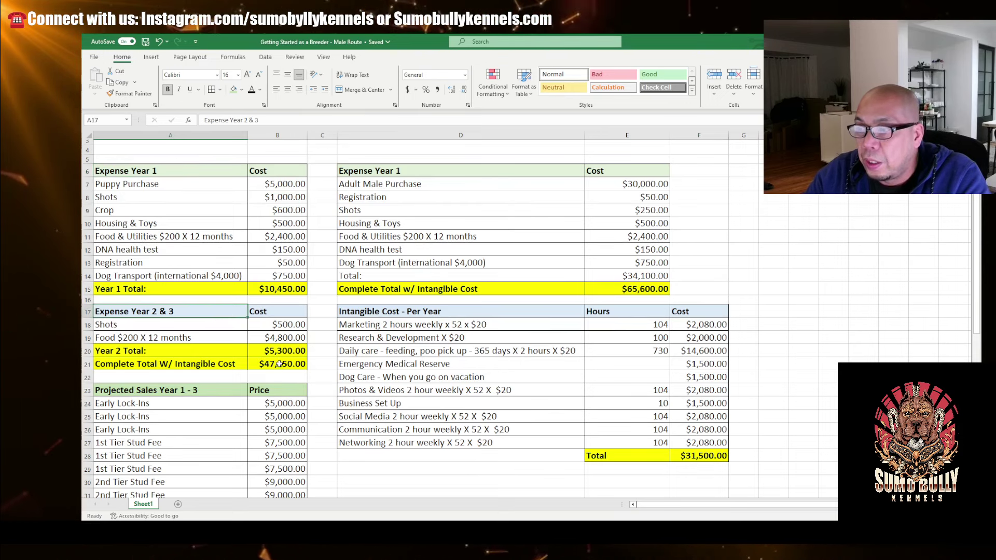
left_click(286, 360)
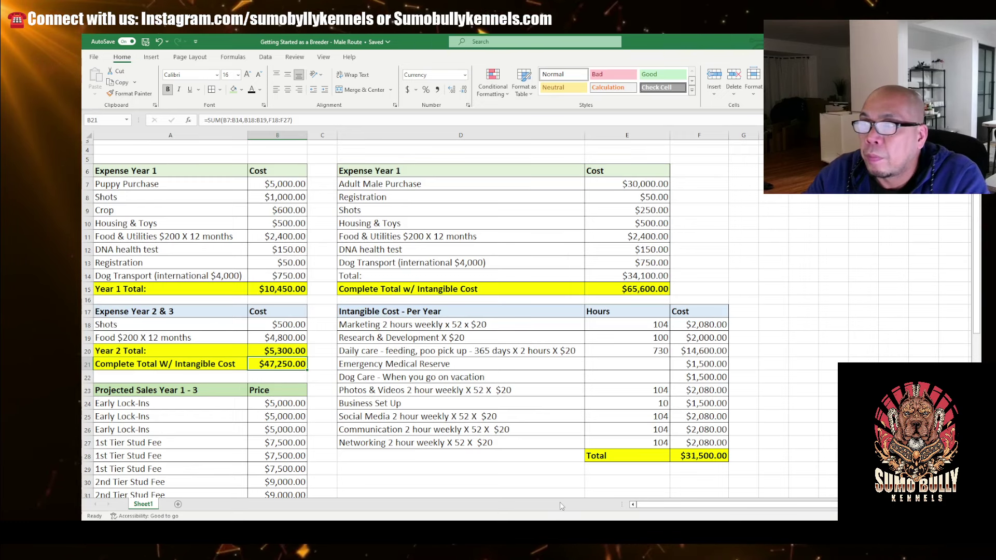
scroll(445, 452, "up", 1)
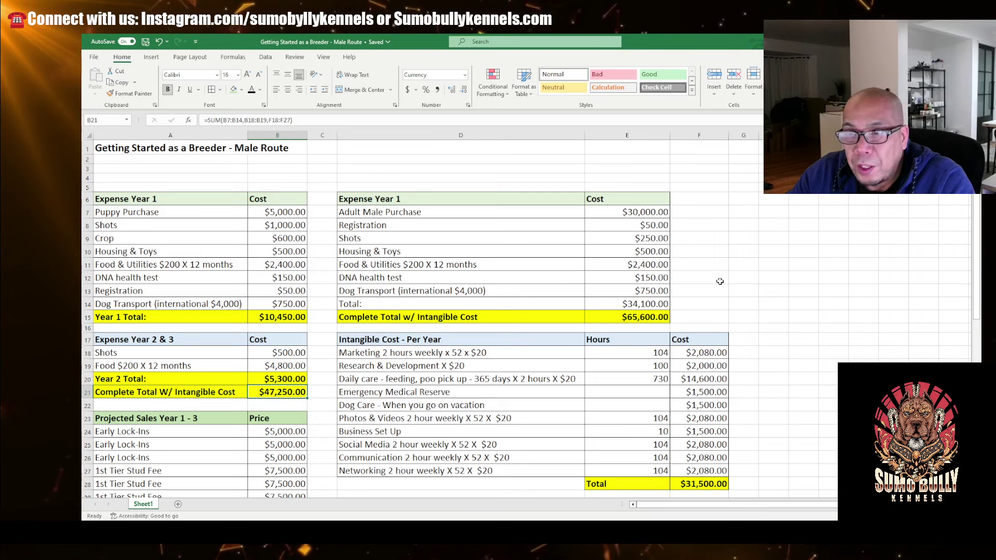
Step: Review the adult male route's Expense Year 1 table, starting with the Adult Male Purchase cost
left_click(769, 303)
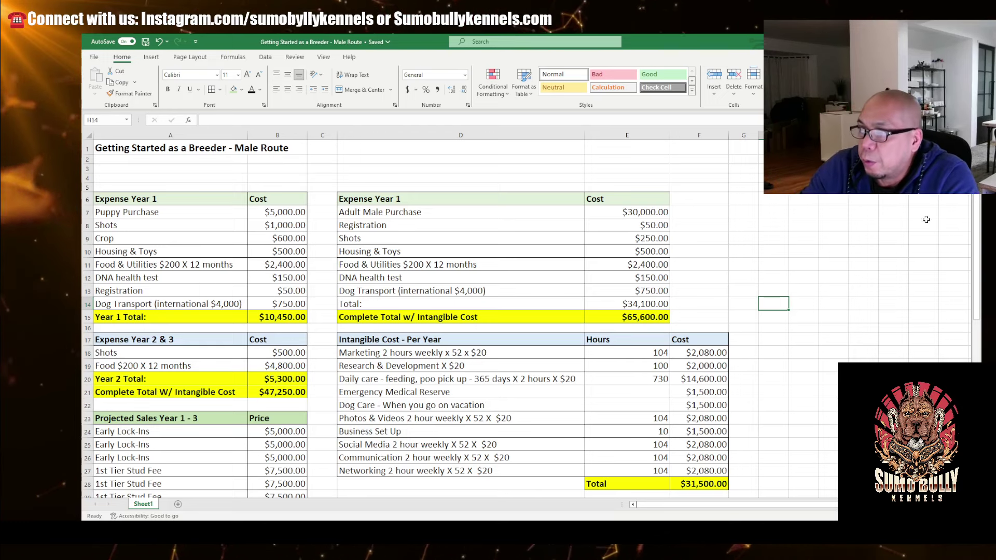
left_click(399, 199)
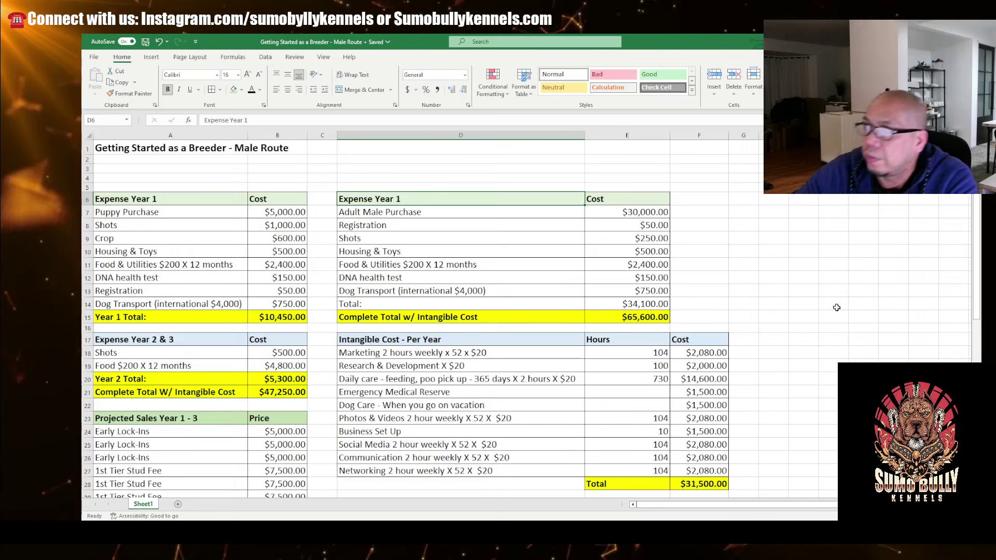
left_click(650, 214)
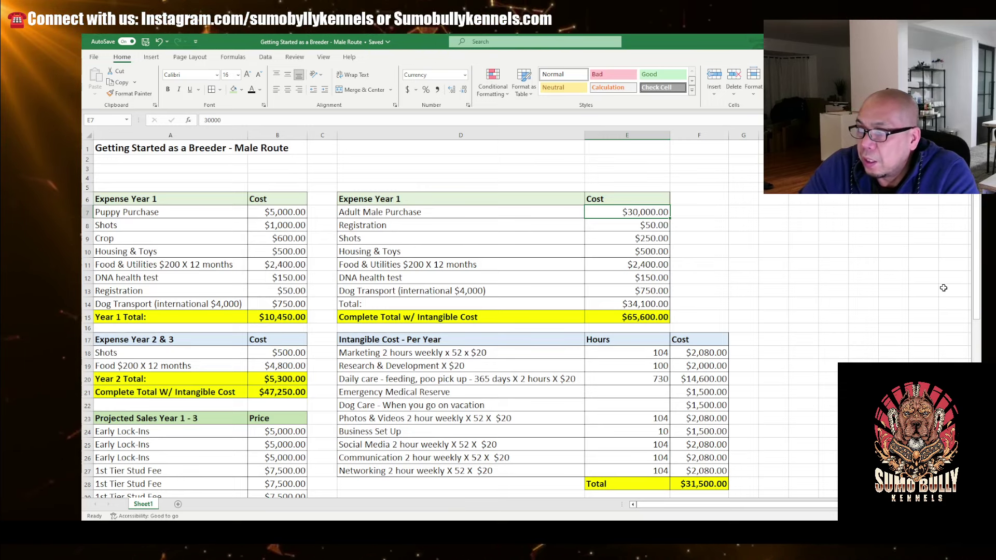
left_click_drag(719, 218, 720, 219)
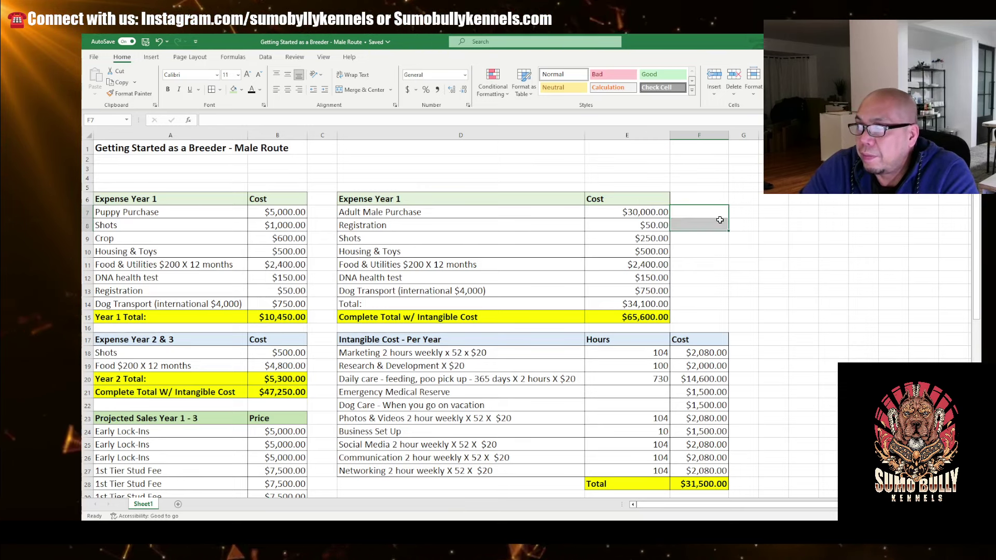
left_click(773, 290)
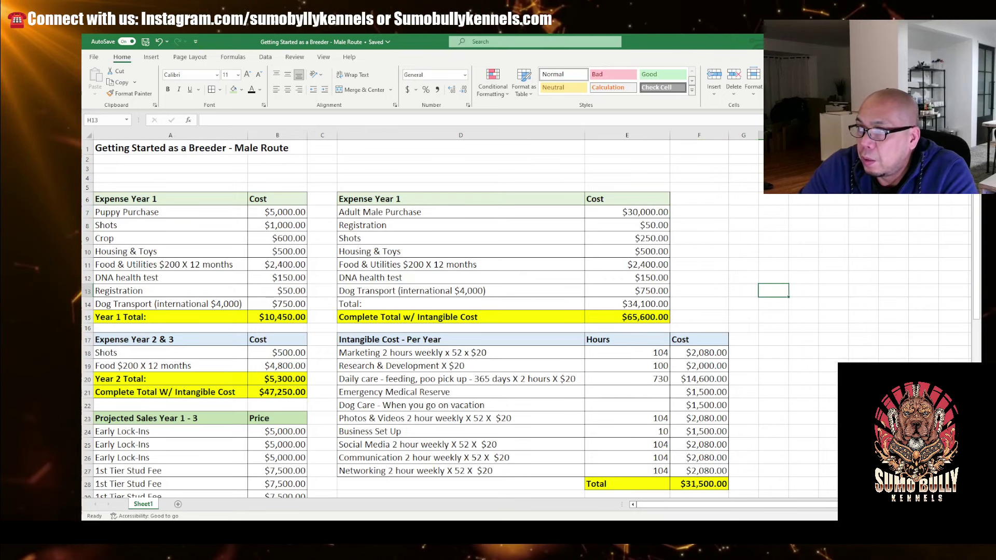
Step: Review the adult male route's Shots, Food & Utilities, DNA health test and Dog Transport costs, and check the Total in E14
left_click(563, 239)
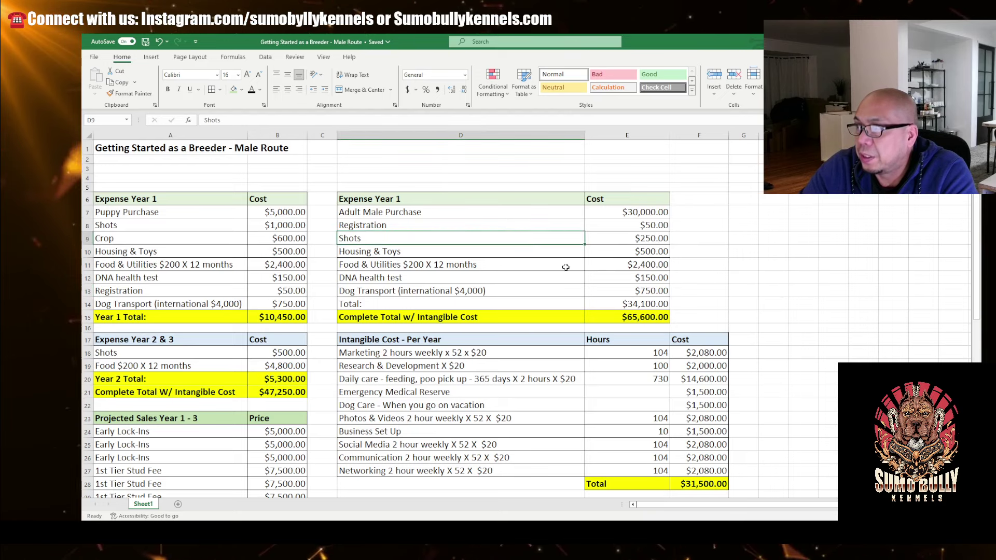
left_click(537, 265)
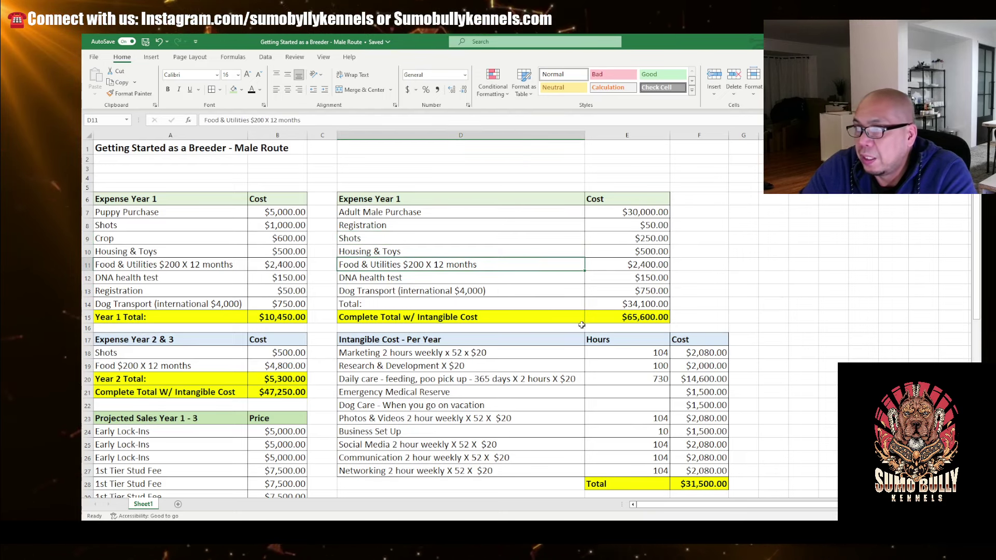
left_click(521, 283)
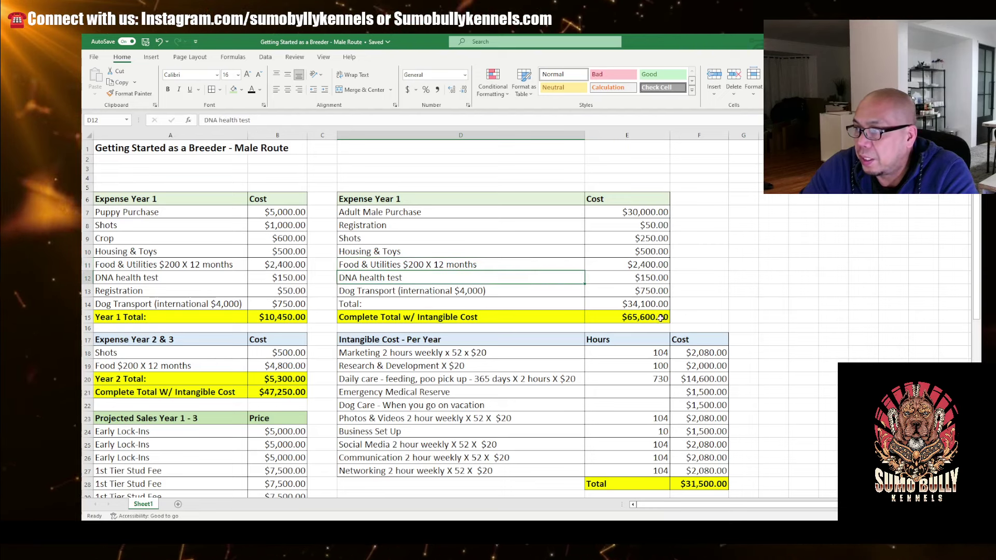
left_click(524, 291)
left_click(631, 294)
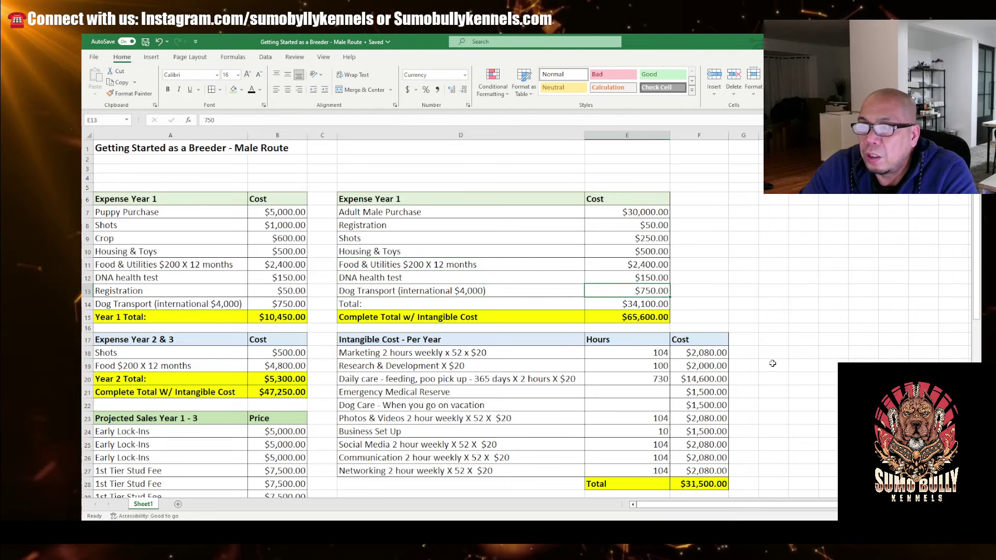
key("Down")
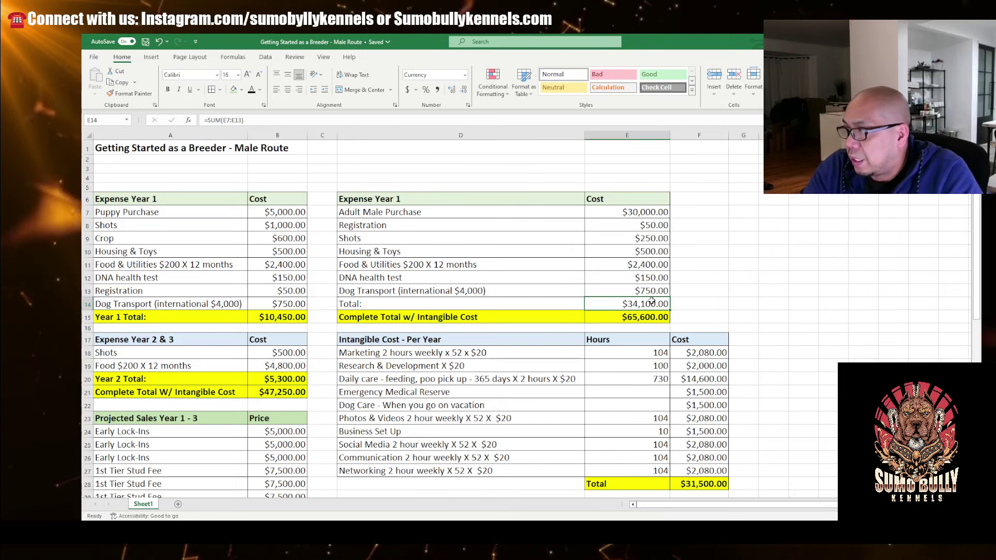
right_click(641, 318)
left_click(633, 304)
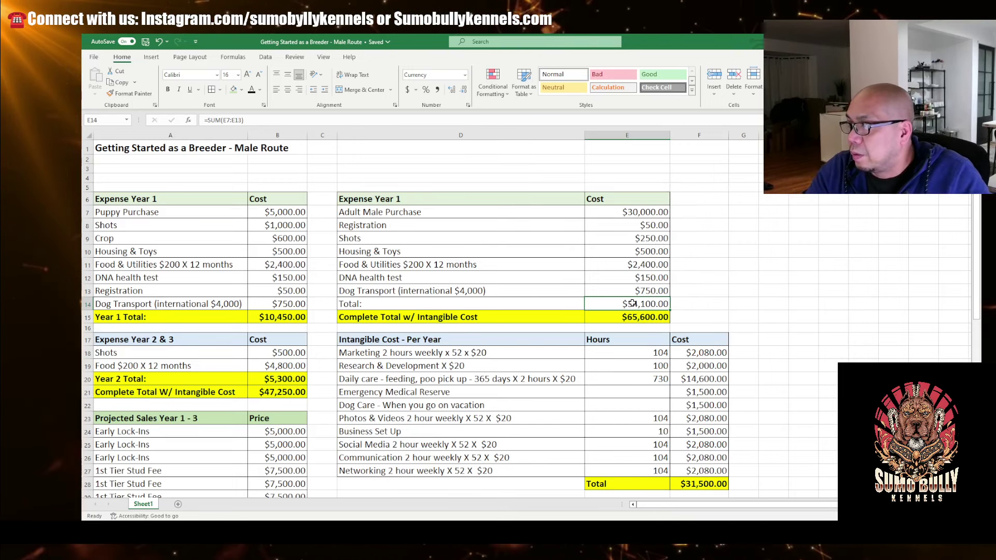
Step: Re-enter the adult male route's Total in E14 as a SUM of the expenses in E7:E13
double_click(633, 304)
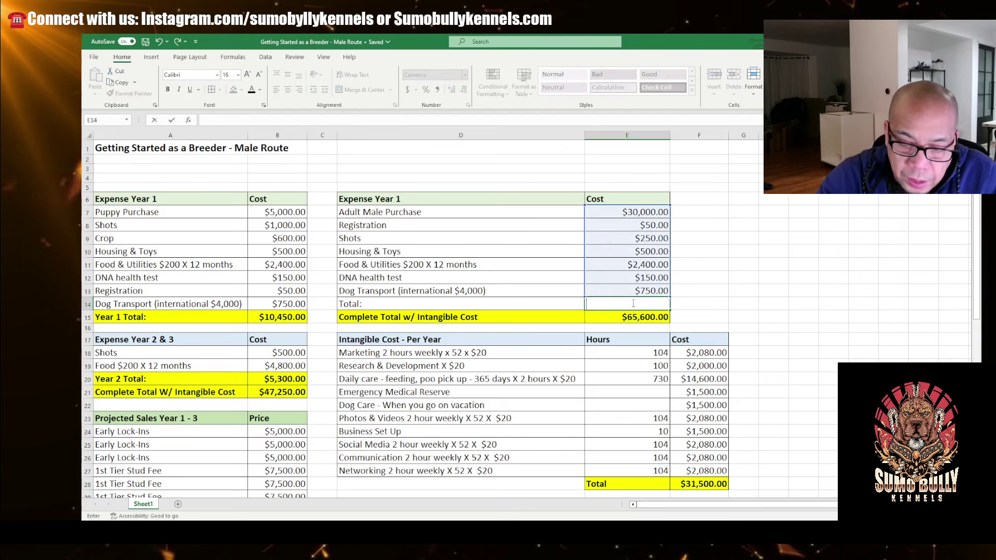
key("Escape")
type("=sum(")
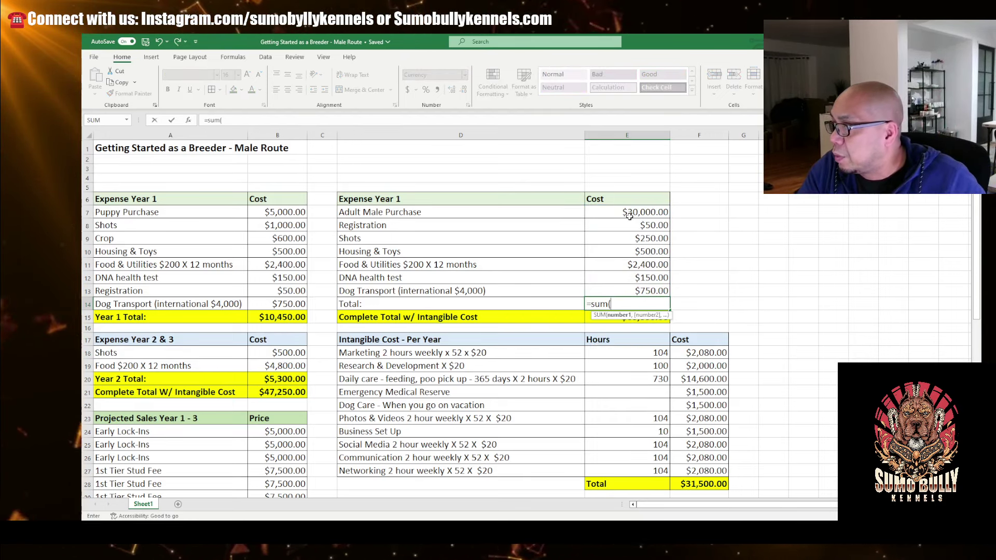
left_click_drag(643, 213, 637, 284)
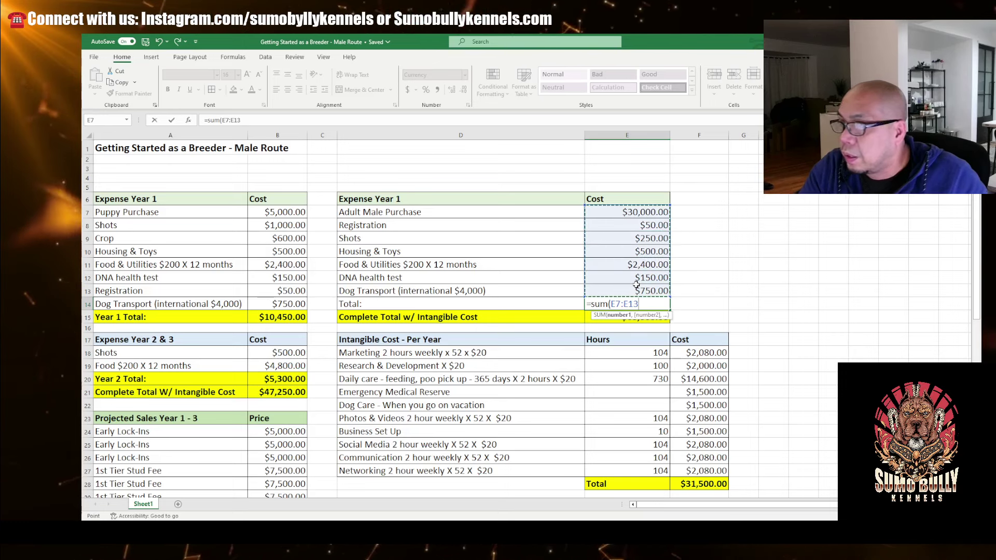
key("Return")
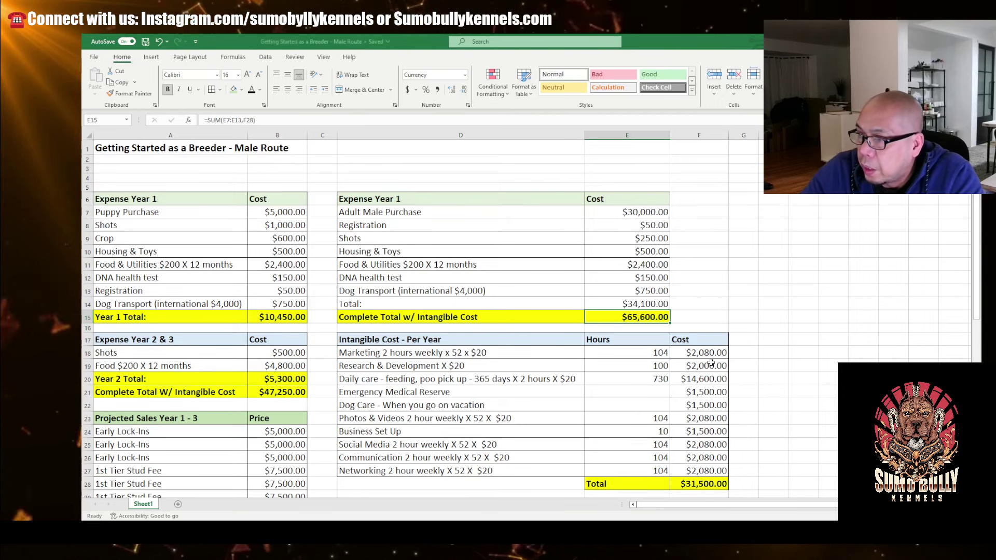
Step: Review the Intangible Cost - Per Year table and the adult male route's Complete Total w/ Intangible Cost in E15
left_click_drag(424, 338, 682, 474)
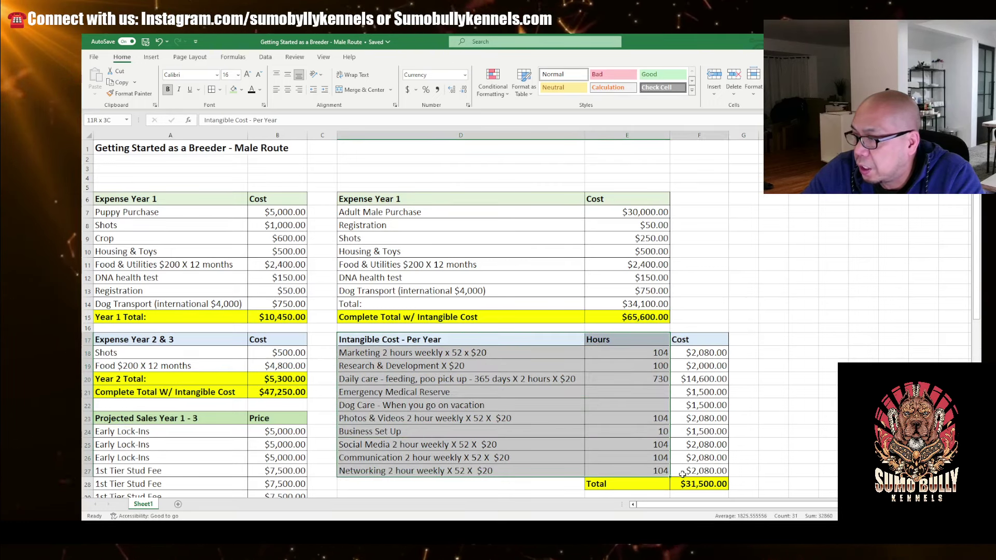
left_click(775, 433)
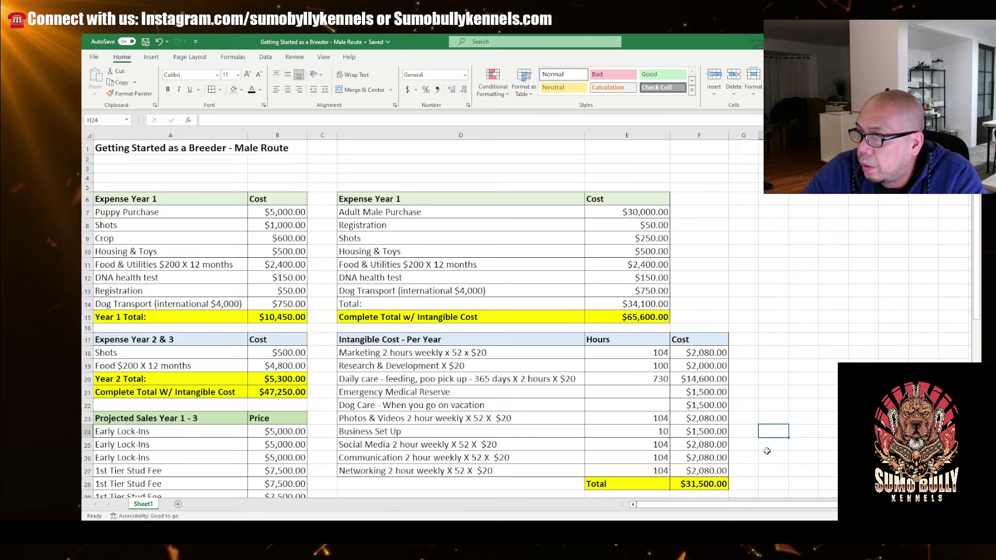
scroll(768, 452, "down", 1)
key("Up")
key("Up")
key("Up")
key("Up")
key("Up")
key("Up")
key("Up")
key("Up")
key("Up")
key("Left")
key("Left")
key("Left")
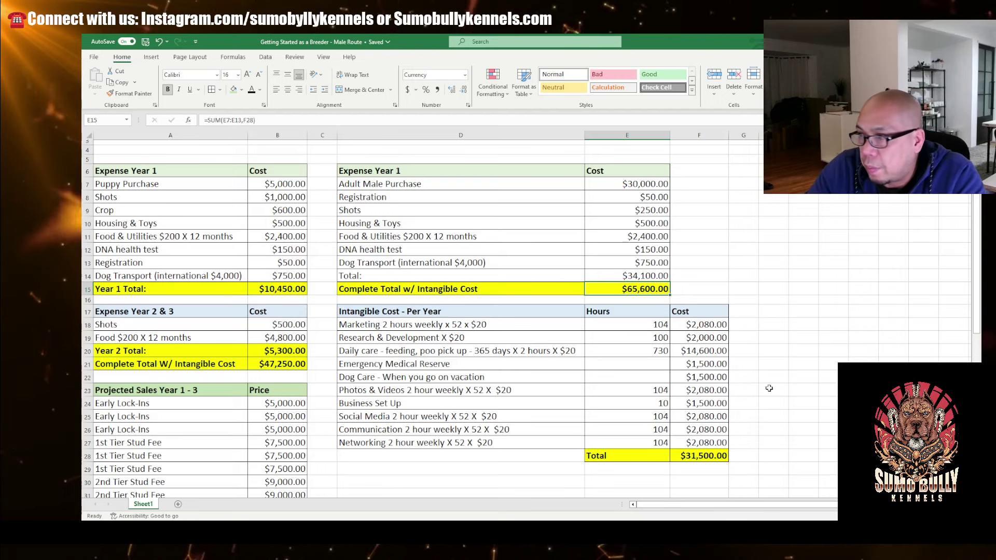
Step: Check the Adult Male Purchase row against the full Intangible Cost - Per Year table, including its total in F28
left_click(474, 181)
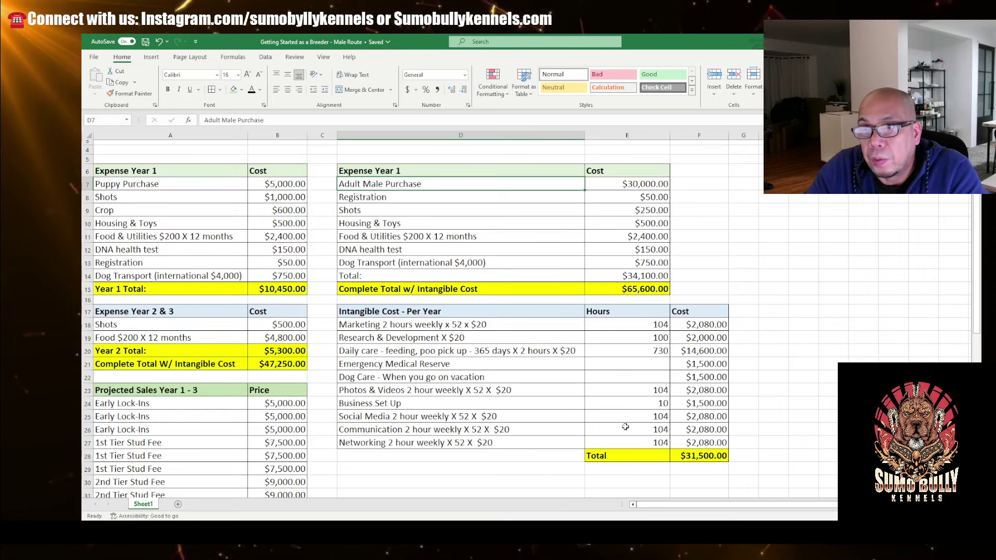
left_click(832, 395)
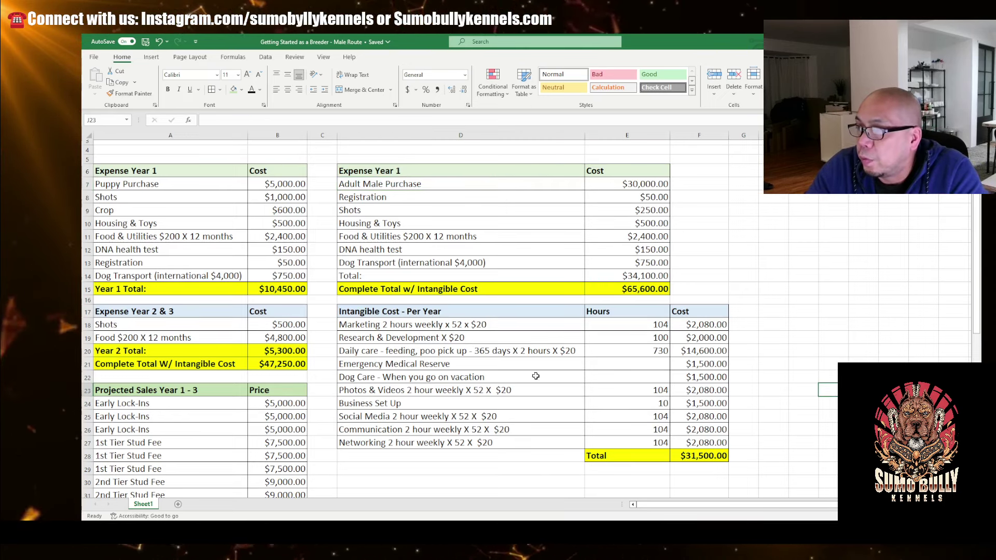
left_click_drag(394, 312, 685, 458)
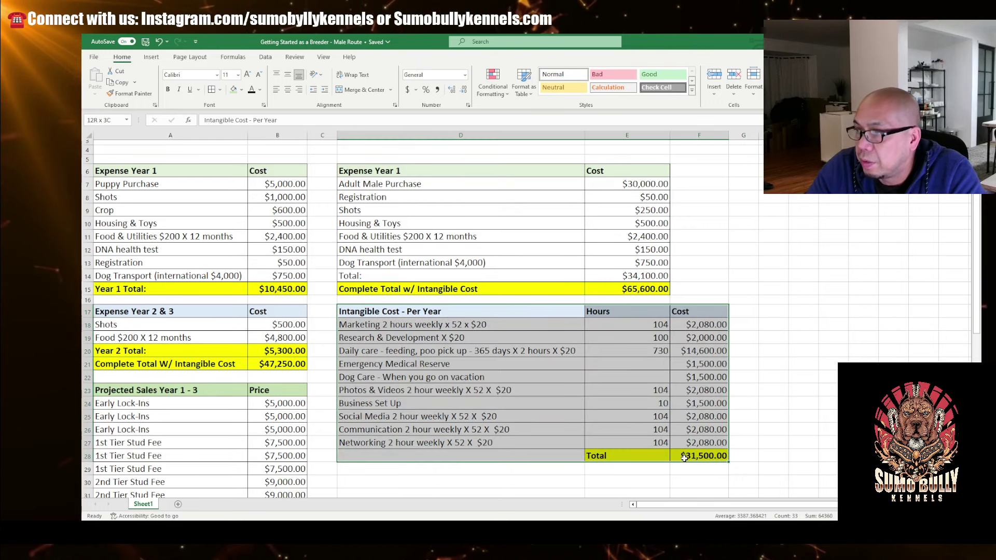
left_click(881, 348)
scroll(594, 413, "up", 1)
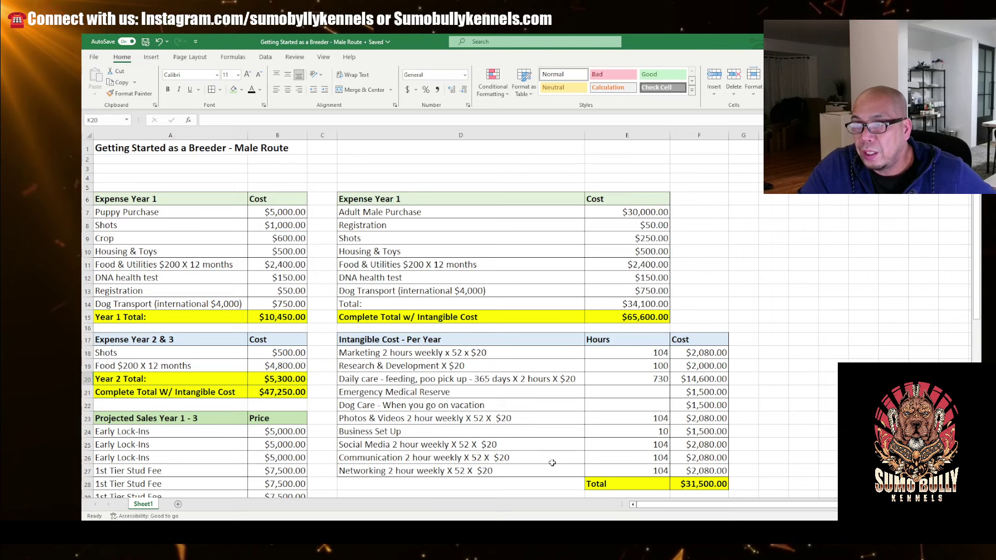
Step: Compare the puppy route's Complete Total W/ Intangible Cost in B21 with the adult male route's in E15 and its purchase entry
left_click(277, 392)
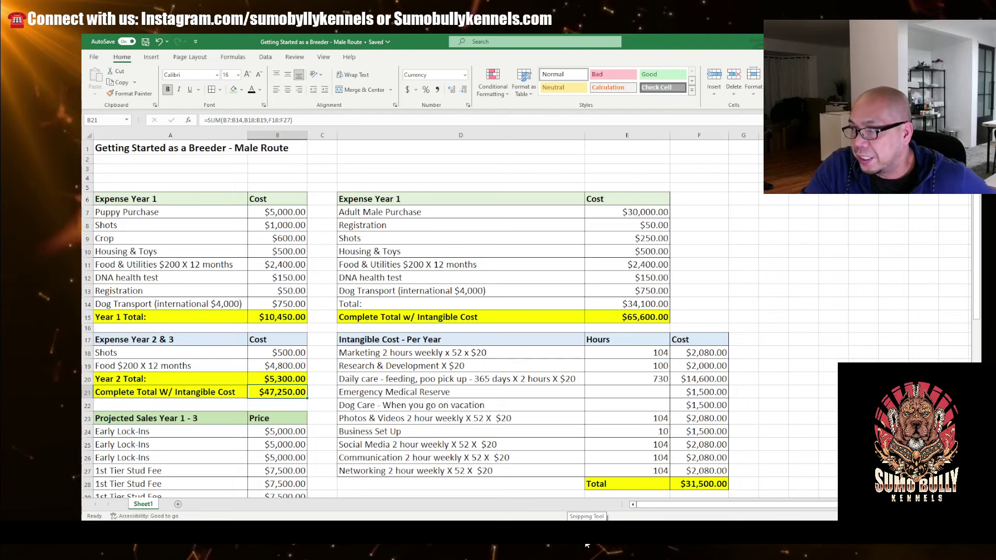
mouse_move(619, 545)
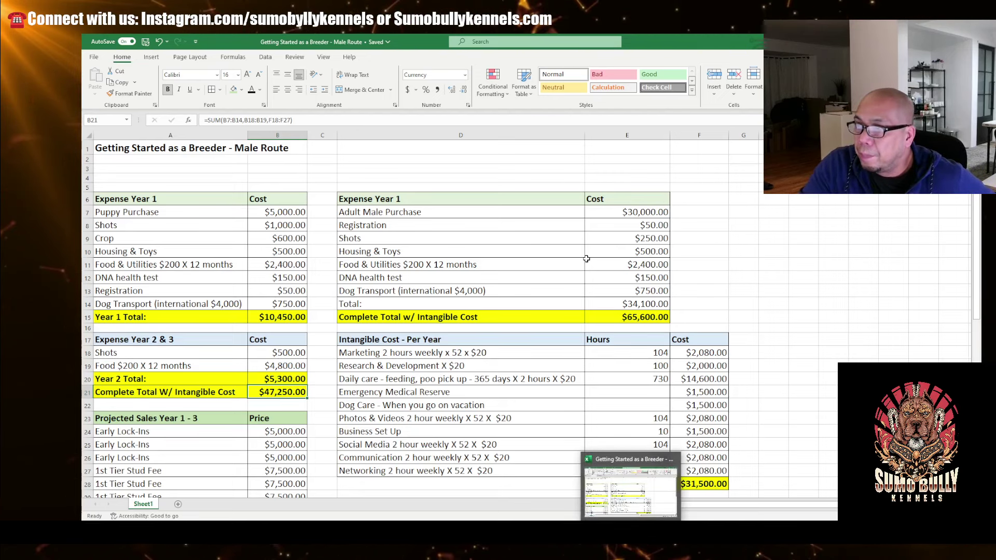
left_click(532, 202)
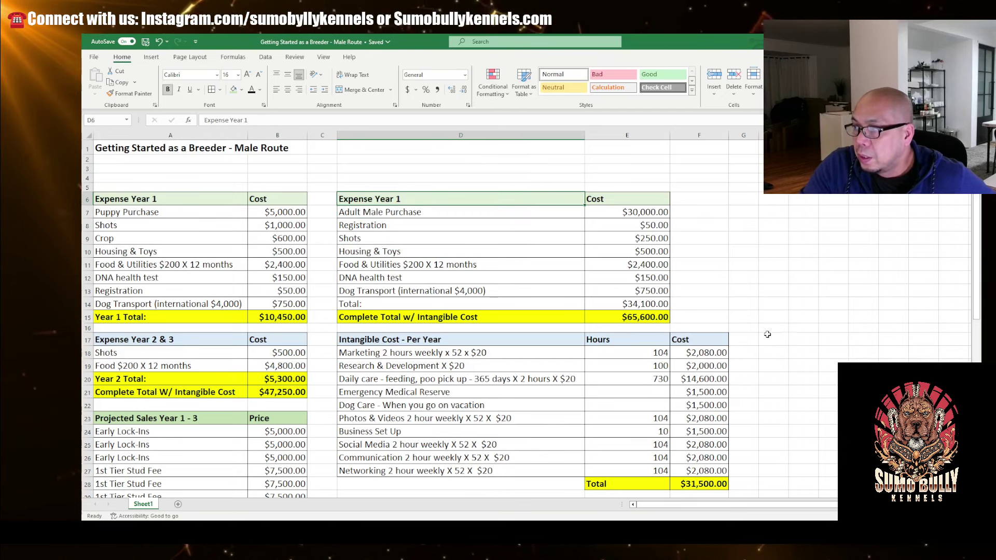
left_click(627, 313)
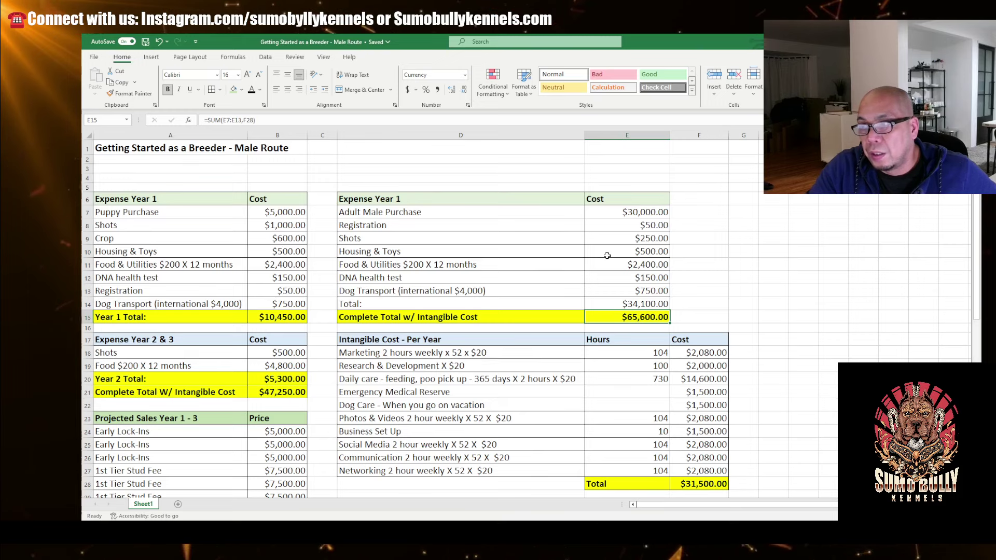
left_click(446, 210)
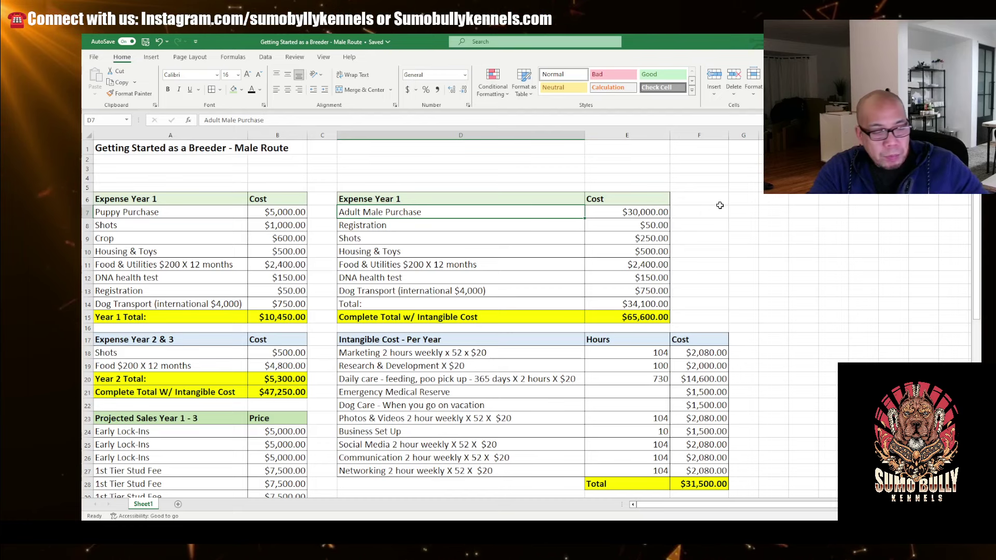
Step: Review the Early Lock-Ins entries and prices in A24:B26 under Projected Sales Year 1 - 3
scroll(550, 413, "down", 4)
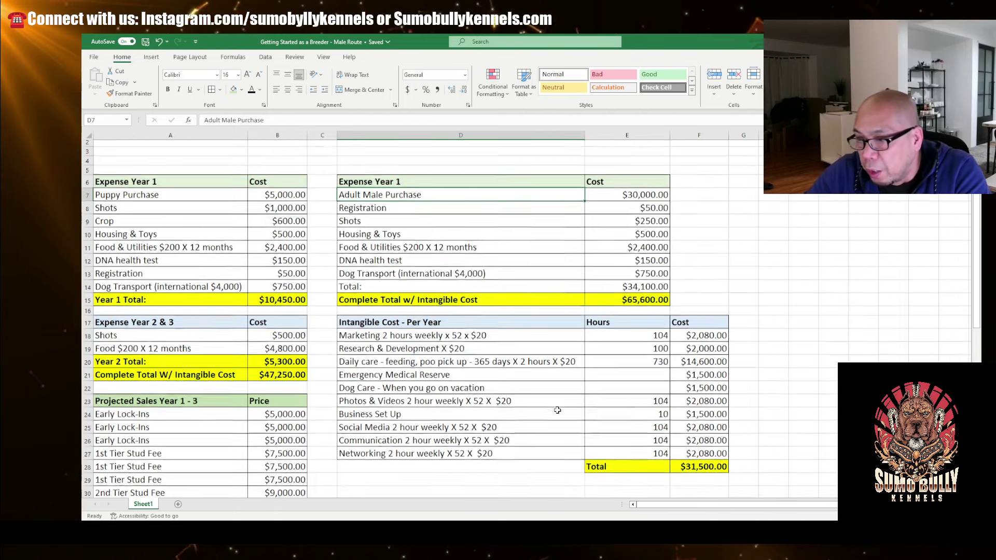
scroll(550, 412, "down", 1)
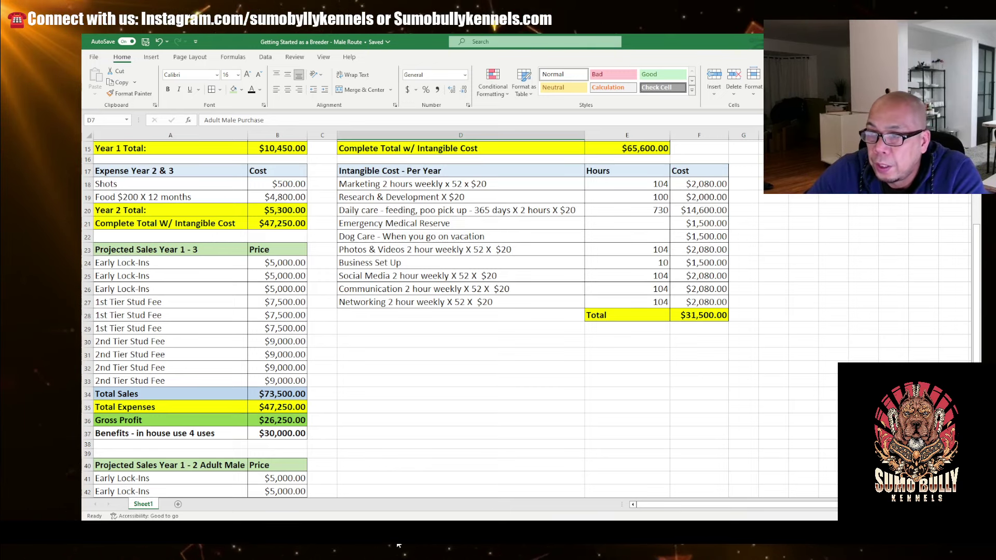
left_click(282, 262)
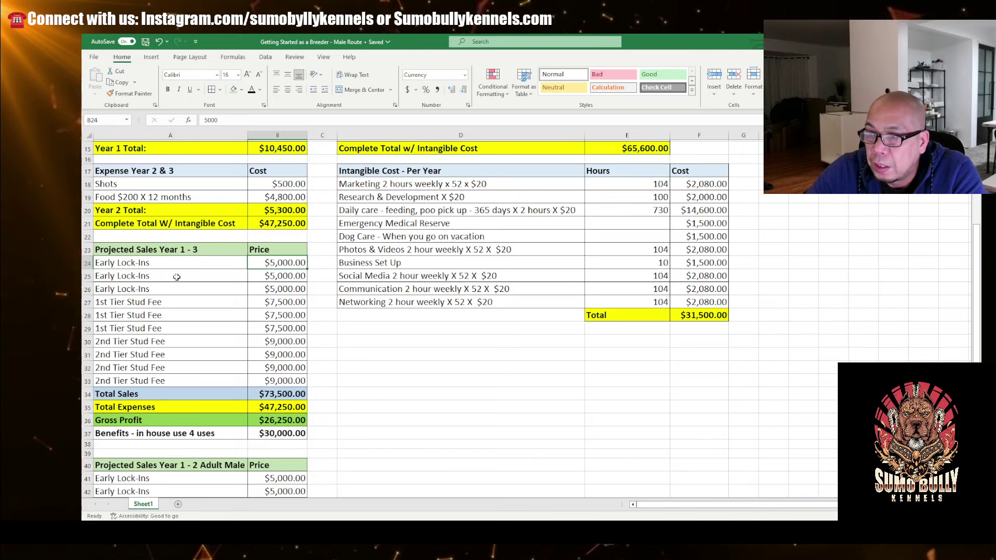
left_click_drag(130, 262, 257, 287)
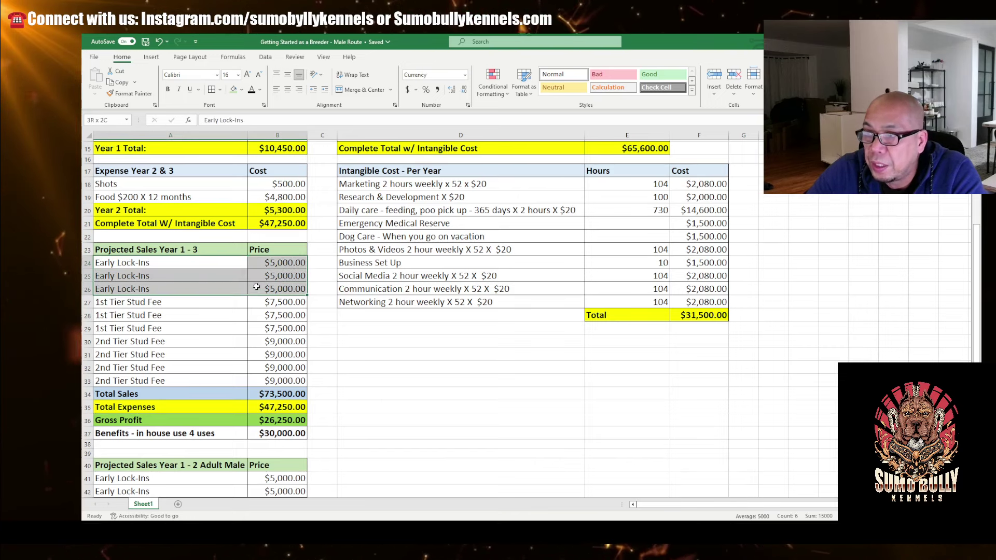
left_click(425, 380)
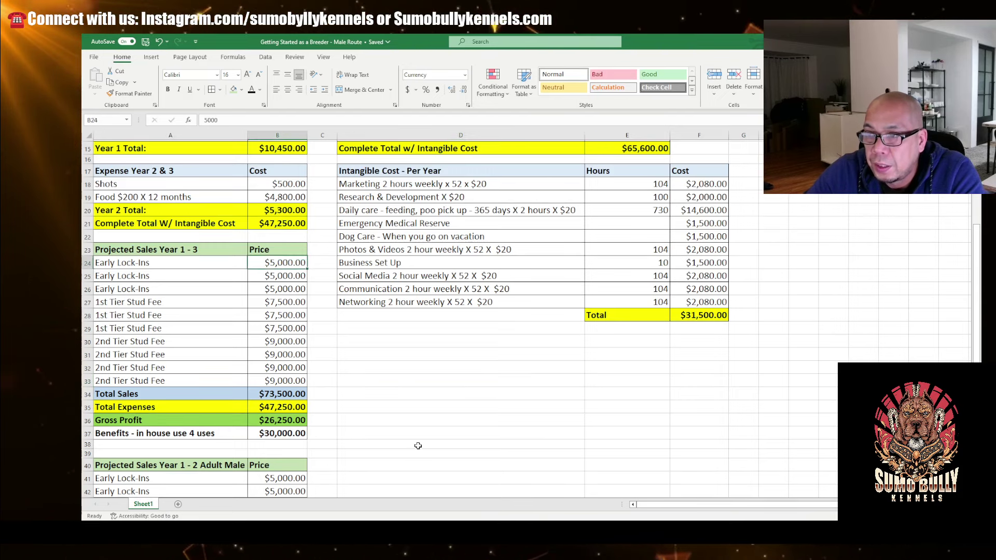
Step: Review the 1st Tier Stud Fee entries and their prices in B27:B29
left_click(238, 303)
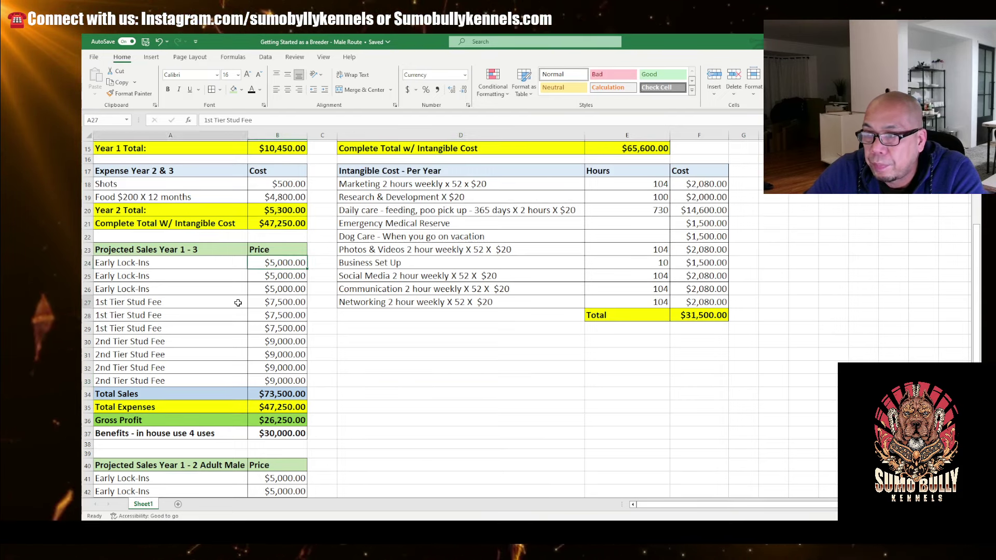
left_click(419, 395)
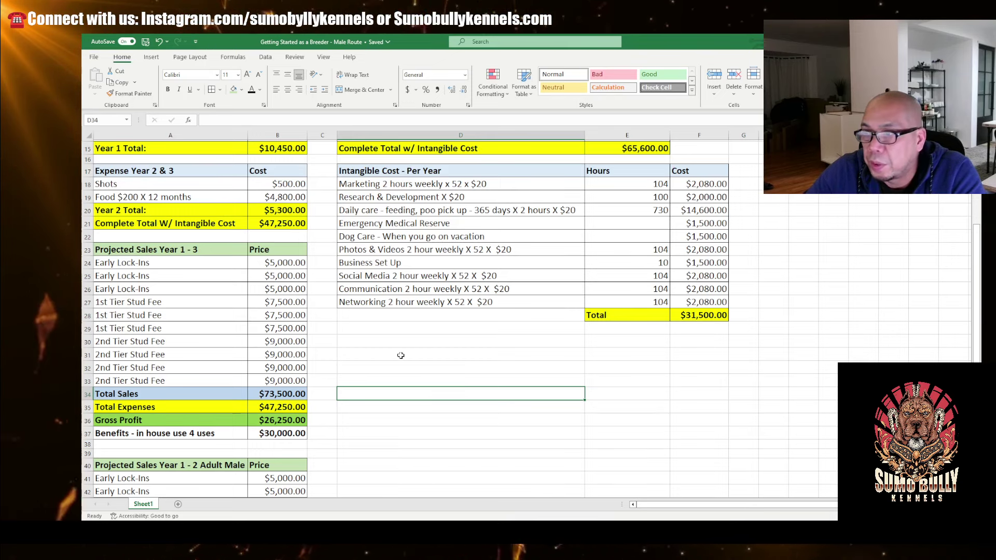
left_click(455, 340)
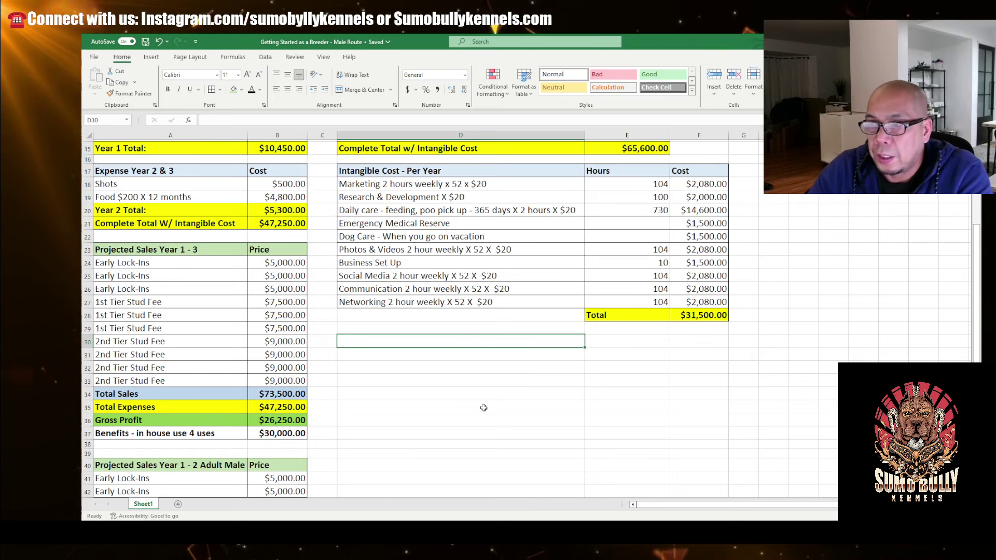
left_click(281, 301)
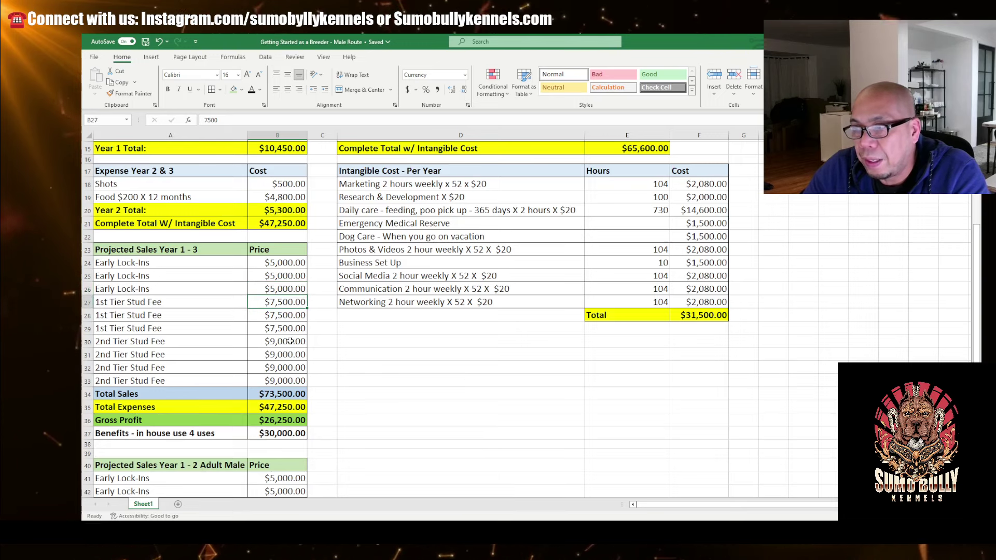
left_click(429, 342)
left_click_drag(292, 311, 292, 328)
left_click(441, 368)
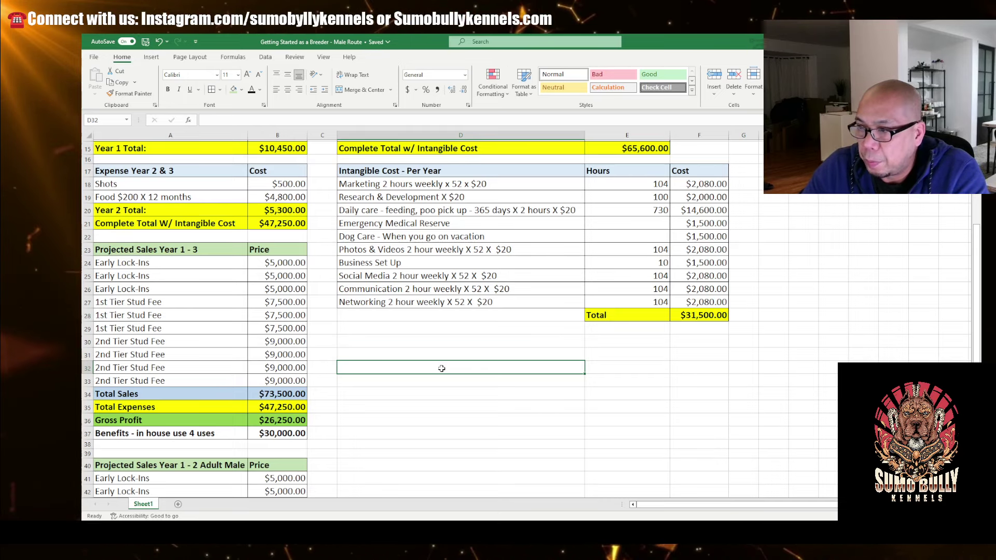
left_click(436, 414)
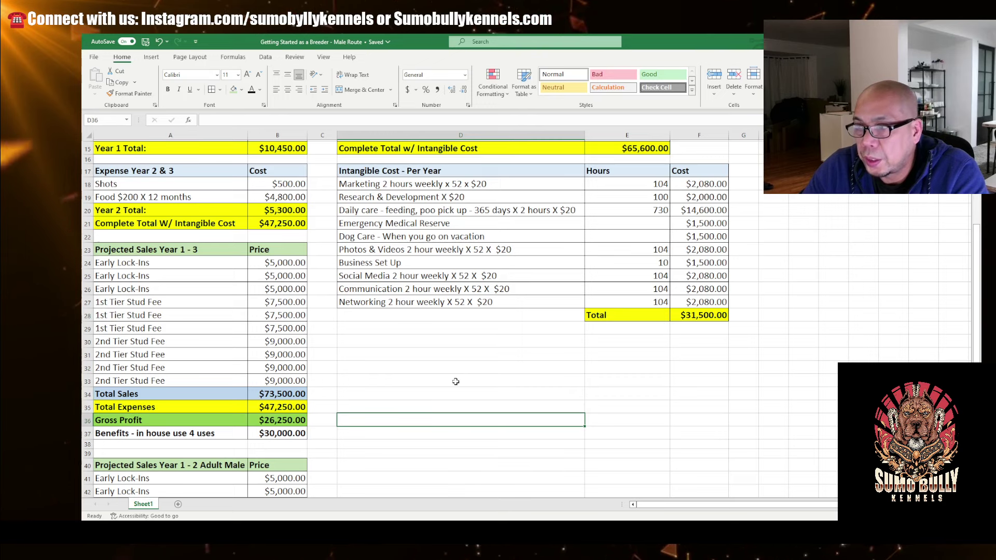
left_click(465, 364)
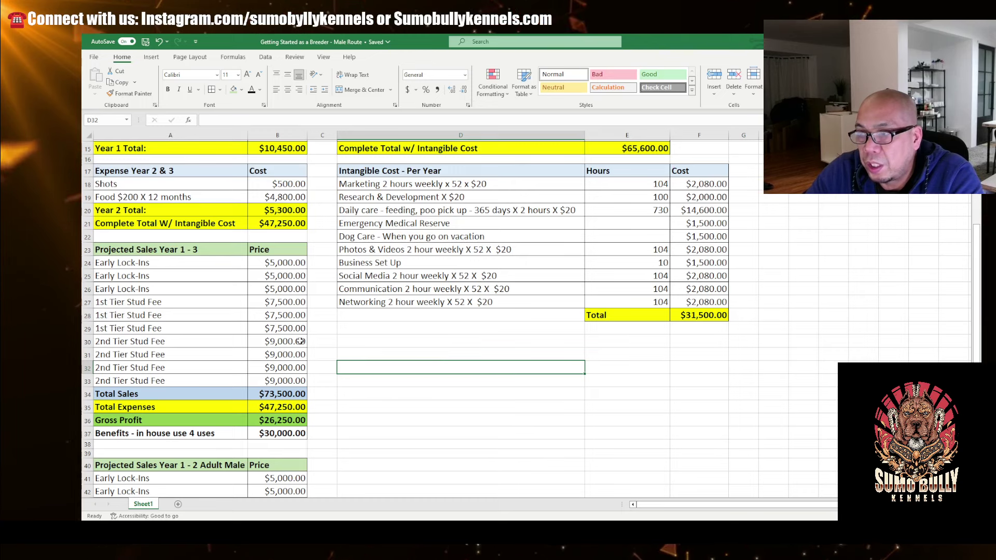
Step: Review the 2nd Tier Stud Fee prices in B30:B33 and check the Total Sales in B34
left_click_drag(285, 343, 291, 378)
left_click(394, 368)
left_click(291, 380)
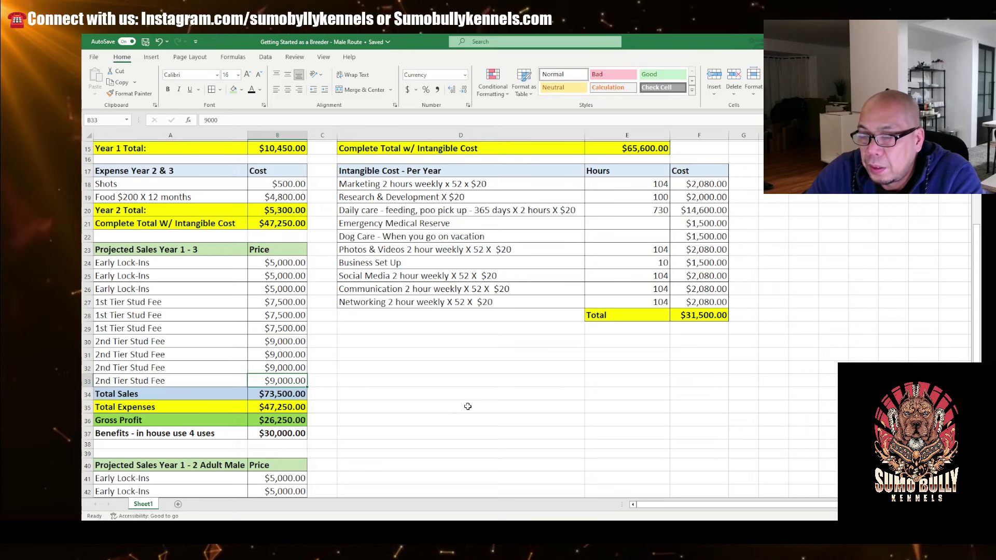
left_click(280, 394)
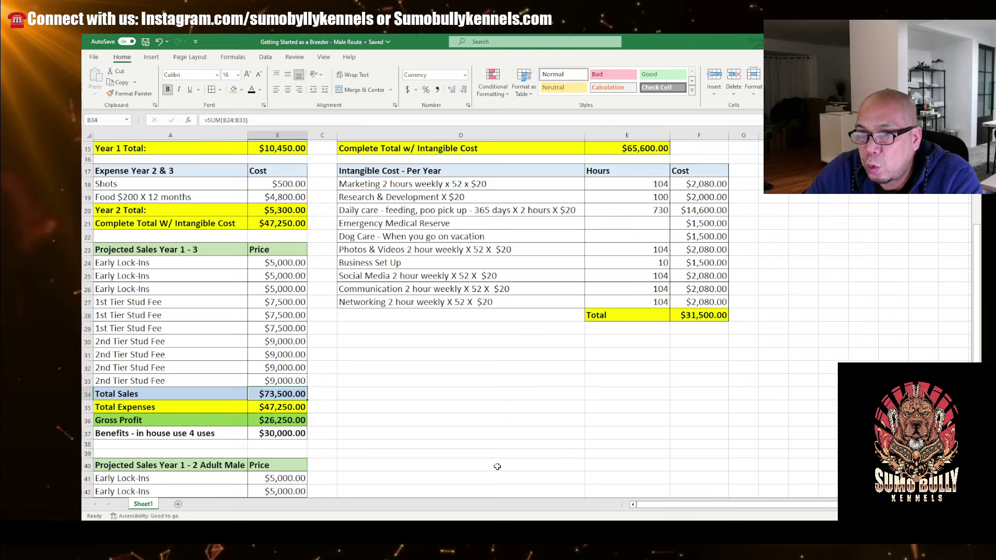
Step: Recheck the price groups behind Total Sales: Early Lock-Ins in B24:B26, 1st Tier fees in B27:B29 and 2nd Tier fees in B30:B33
left_click_drag(294, 268, 297, 290)
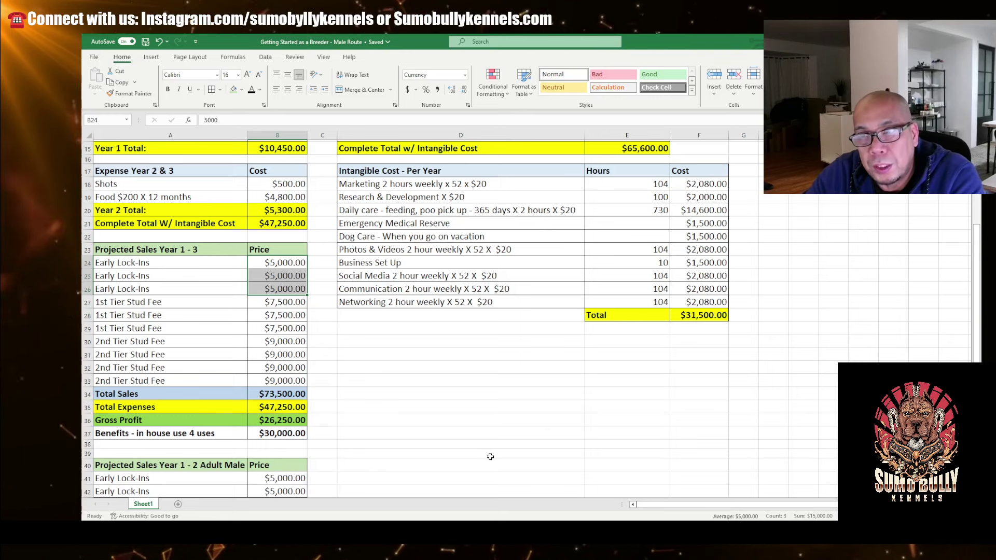
left_click_drag(285, 302, 285, 329)
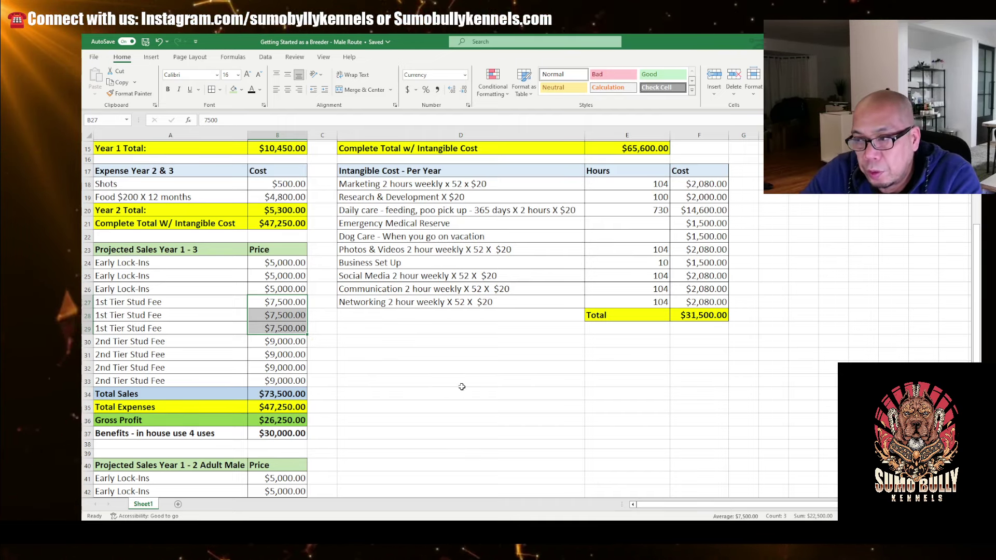
left_click(362, 362)
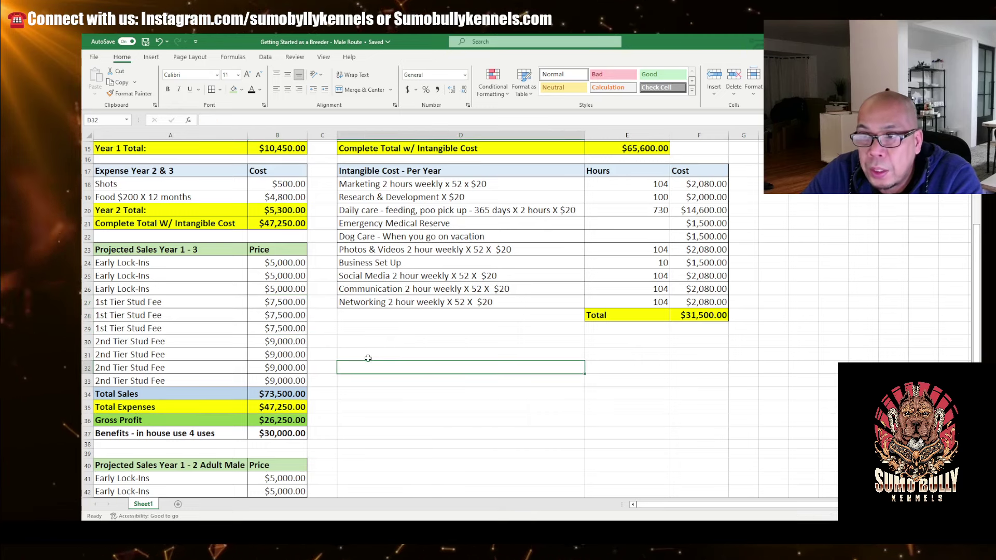
left_click(397, 393)
left_click(399, 376)
key("Up")
key("Up")
key("Up")
key("Up")
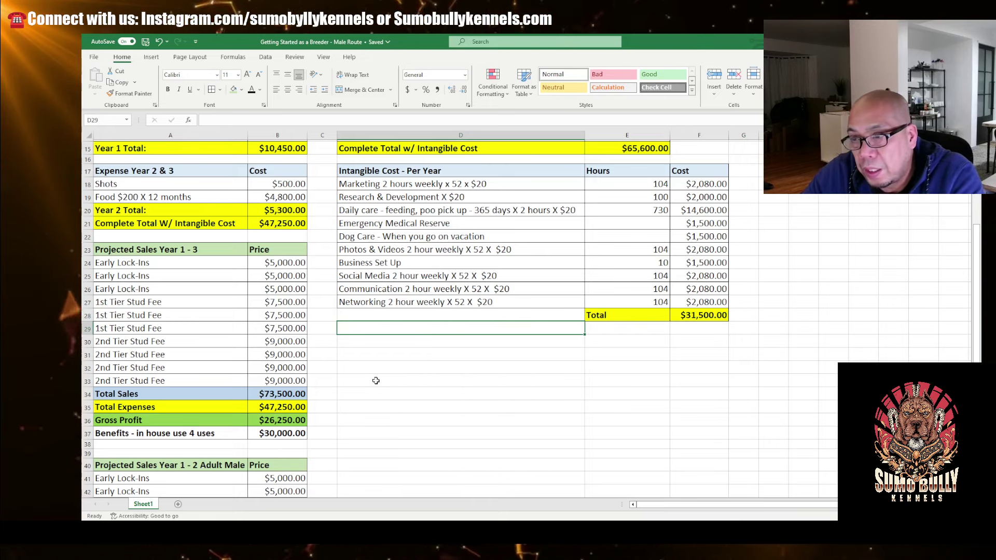
left_click_drag(280, 341, 281, 381)
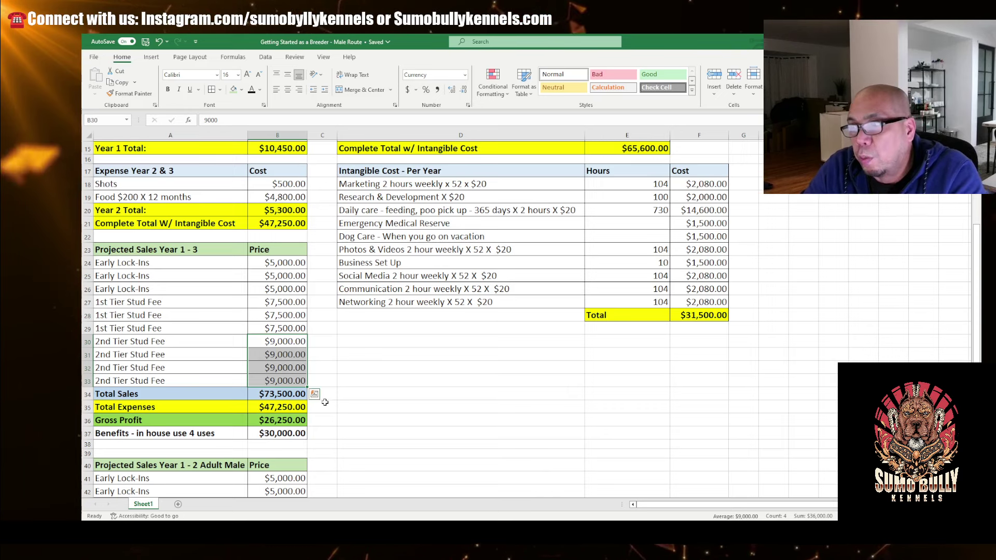
Step: Review the Projected Sales Year 1 - 3 prices in B24:B33 and the Total Sales, Total Expenses and Gross Profit formulas in B34:B36
left_click(322, 381)
left_click_drag(302, 262, 290, 367)
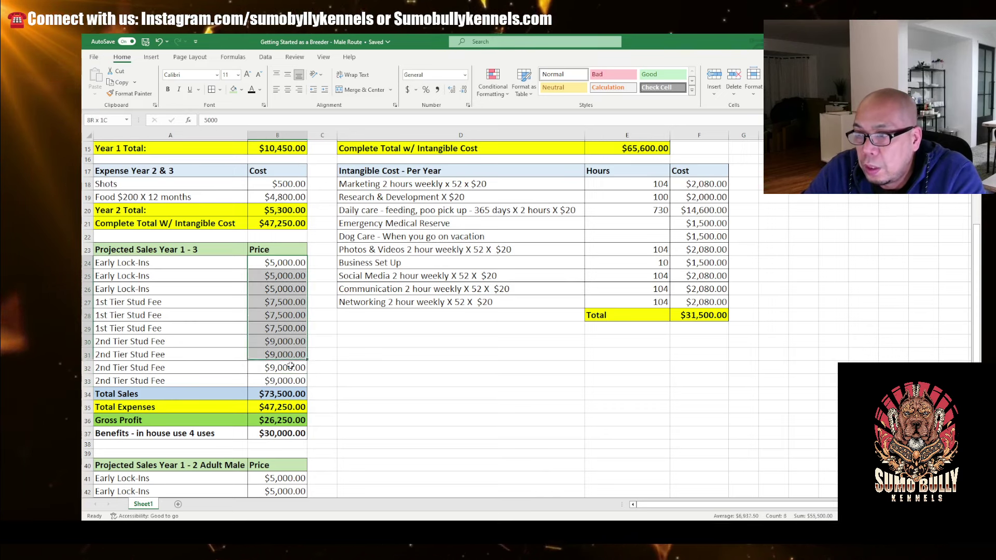
left_click(356, 395)
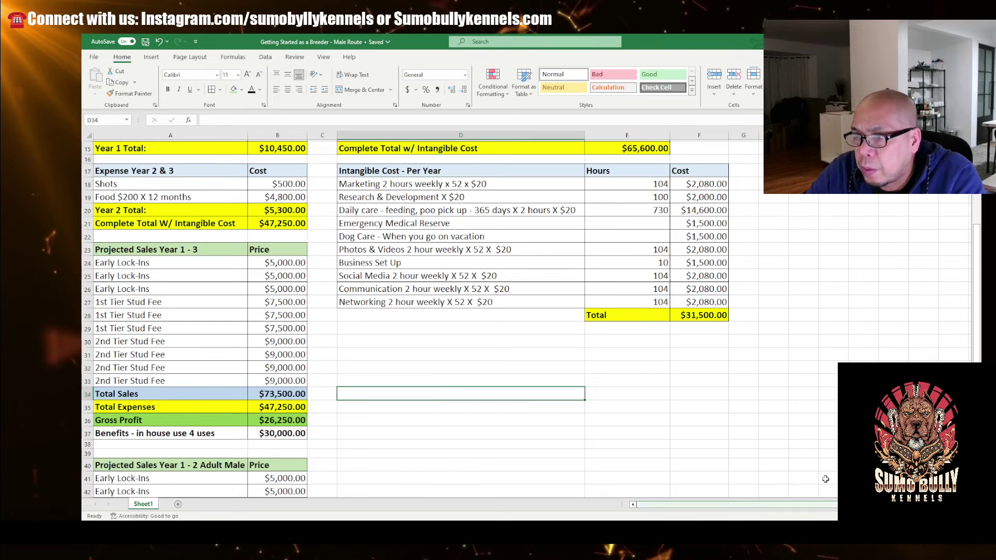
left_click(297, 396)
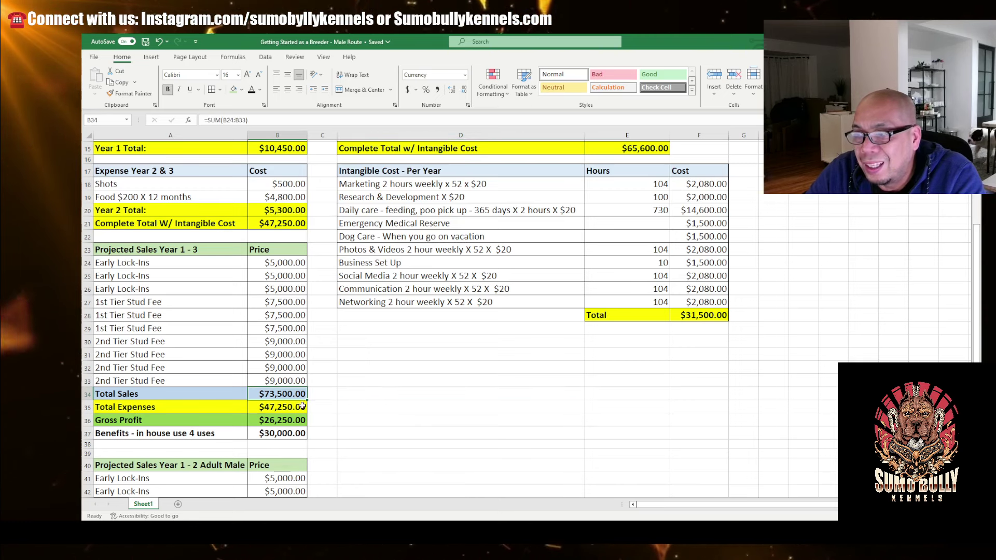
key("Down")
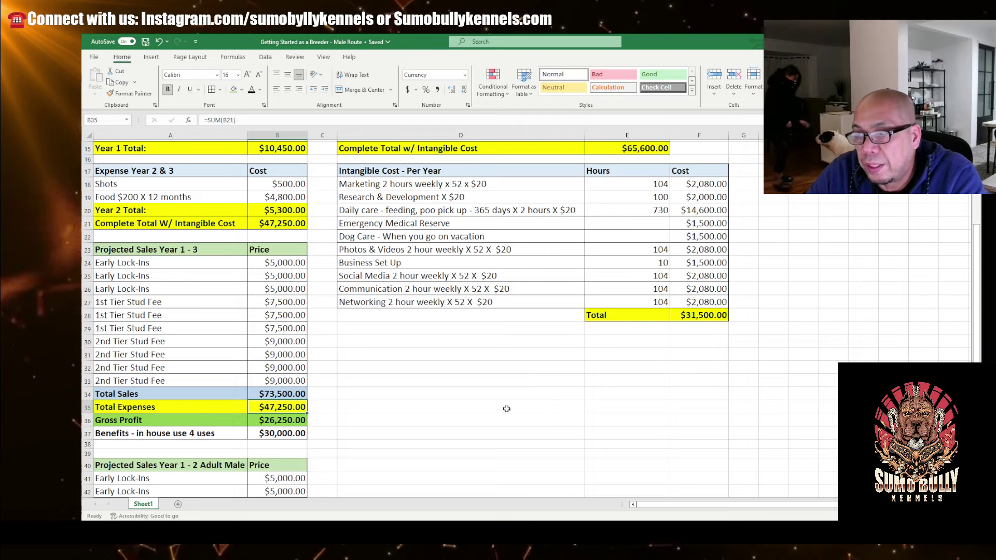
left_click(289, 425)
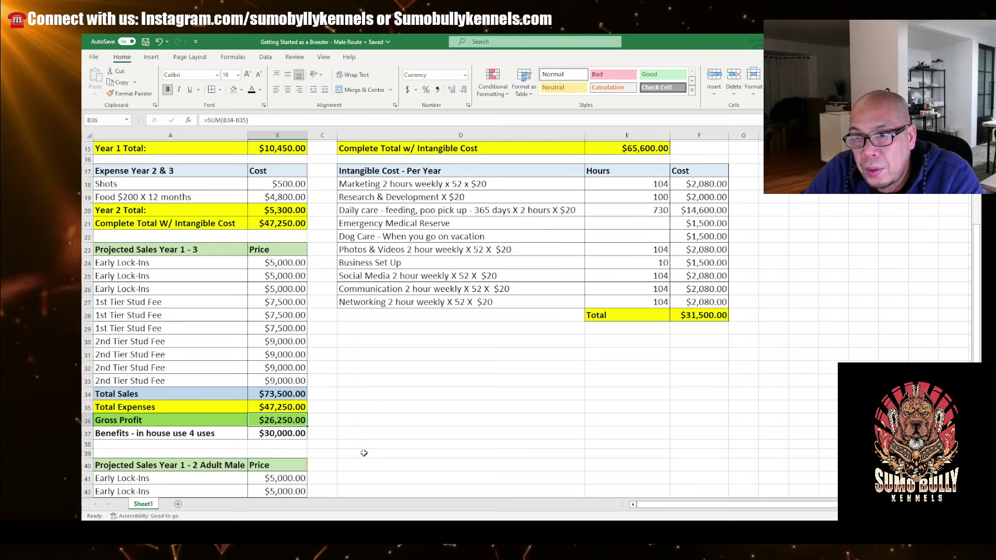
Step: Examine the in-house use benefits in A37:B37 against the 1st Tier Stud Fee in B27 and the Gross Profit in B36
left_click(201, 433)
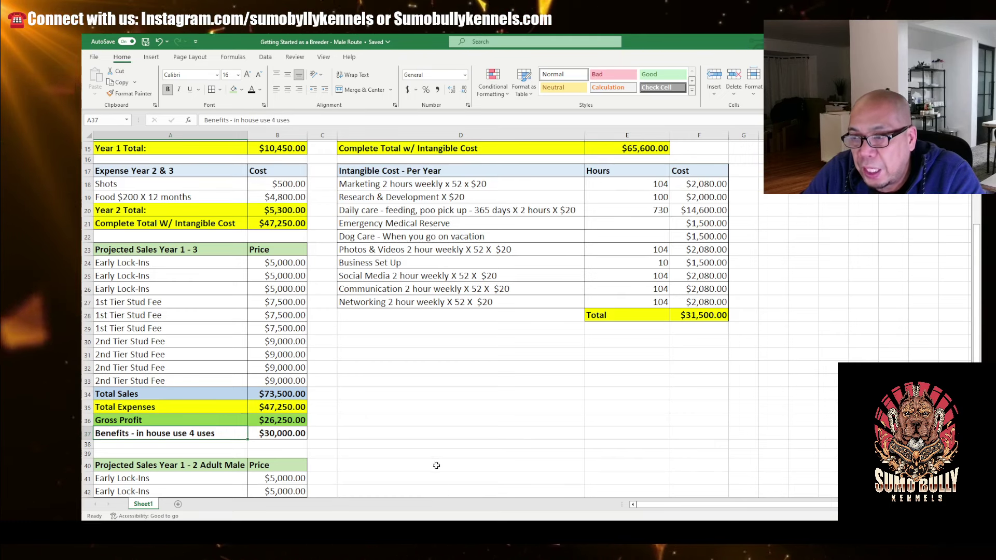
left_click(295, 440)
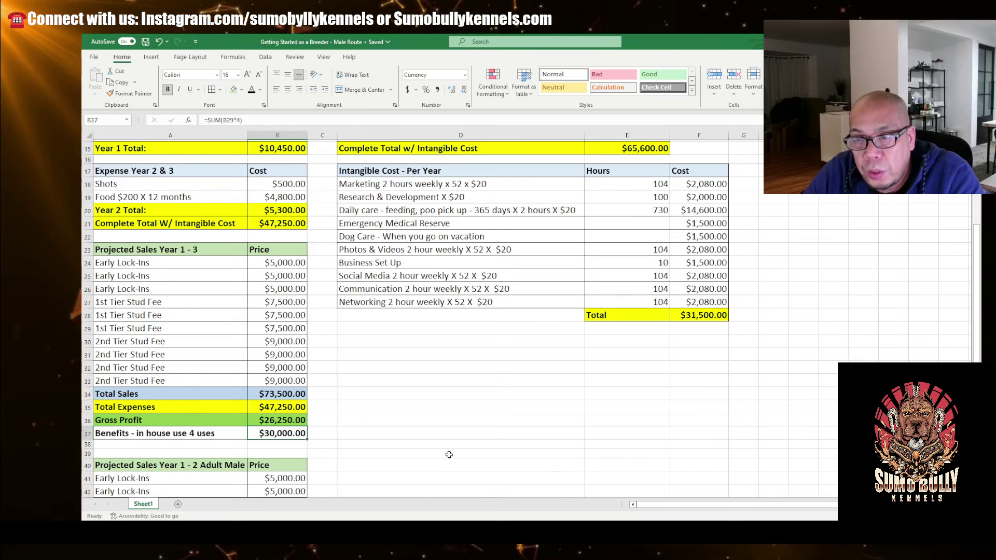
left_click(198, 441)
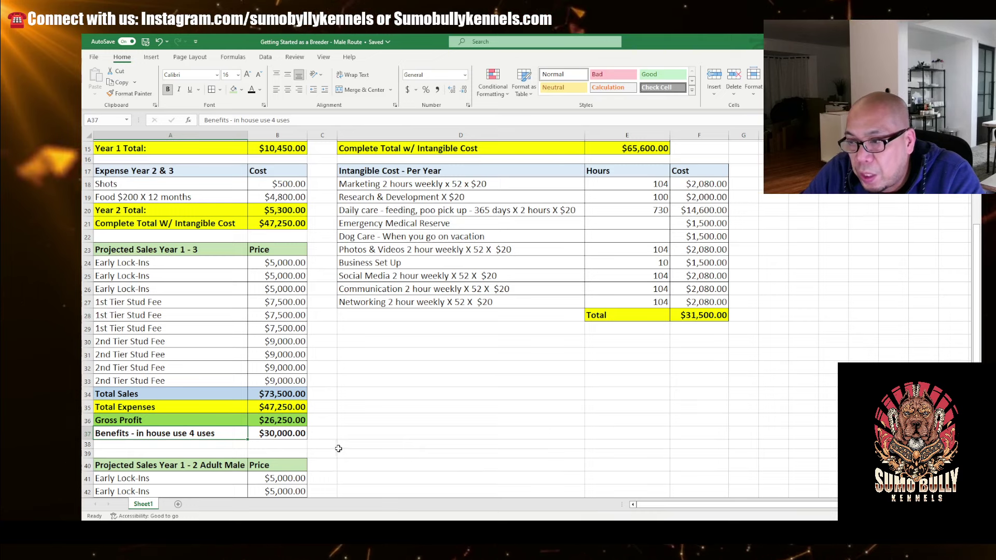
left_click(303, 437)
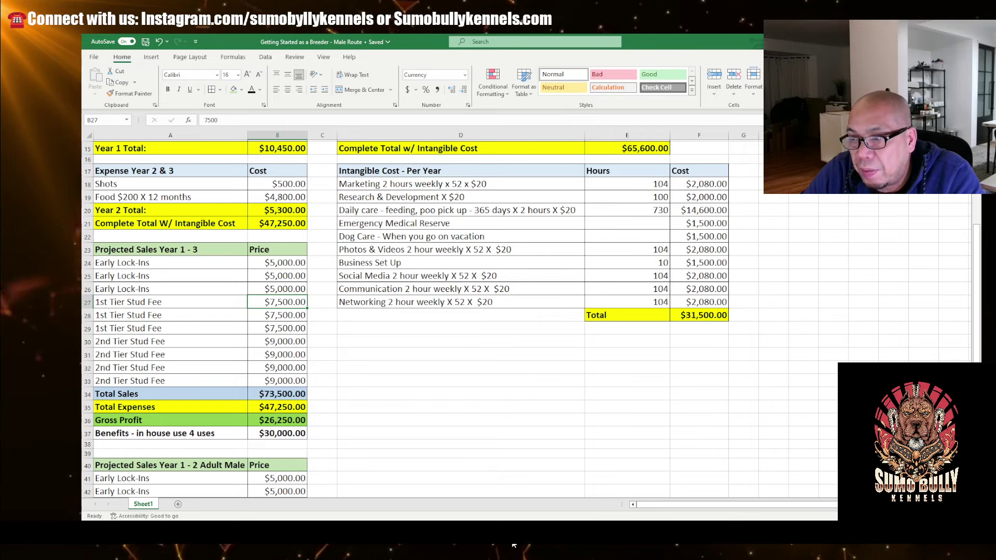
left_click(292, 430)
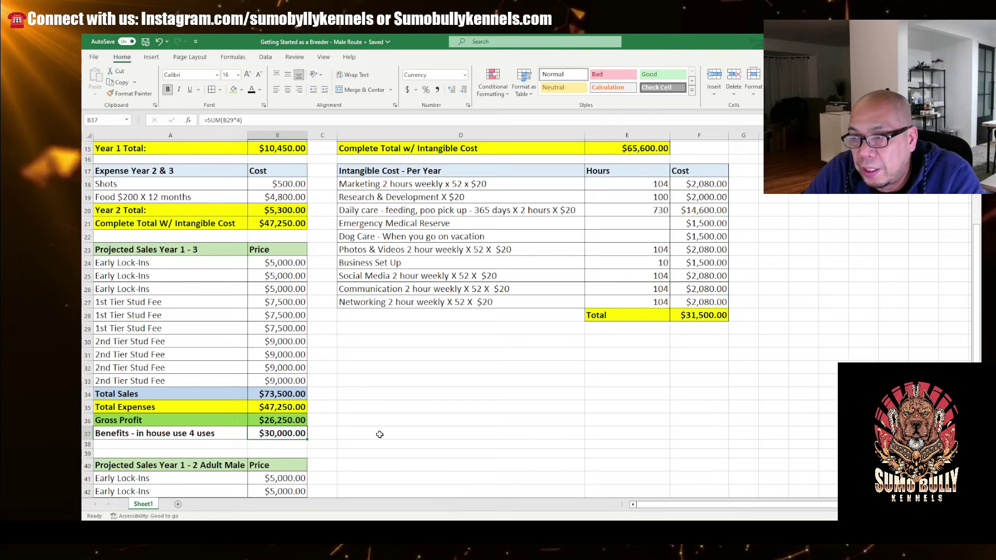
key("Up")
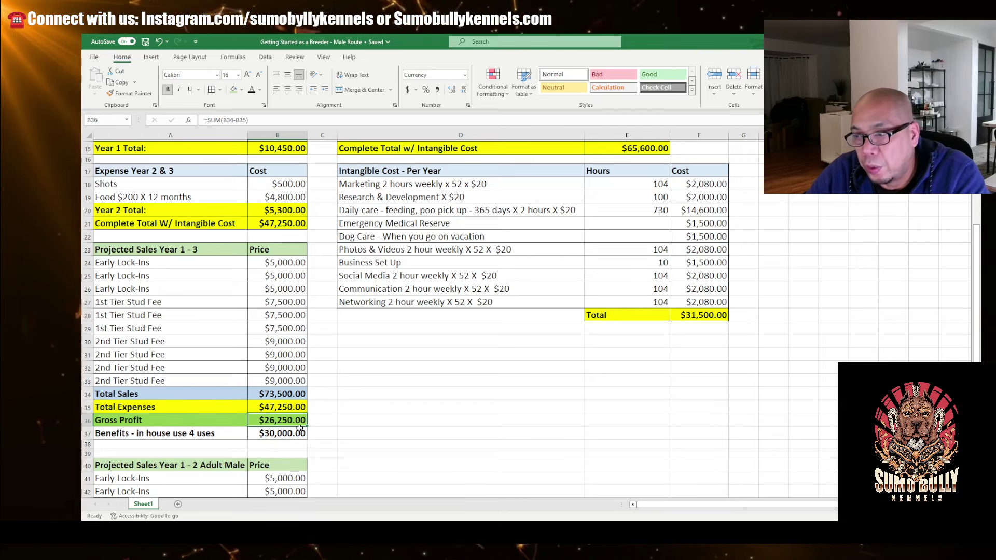
key("Down")
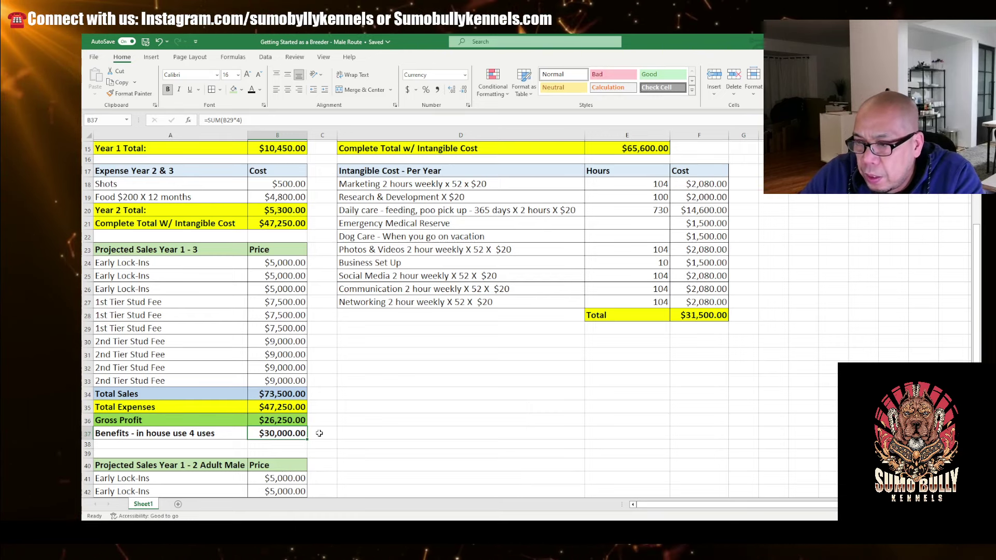
scroll(319, 433, "up", 4)
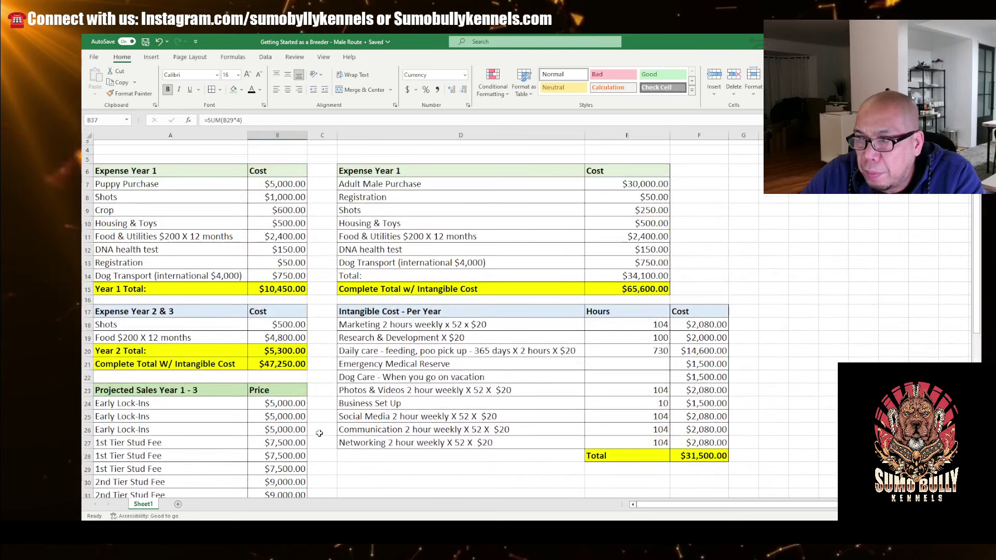
scroll(319, 433, "down", 4)
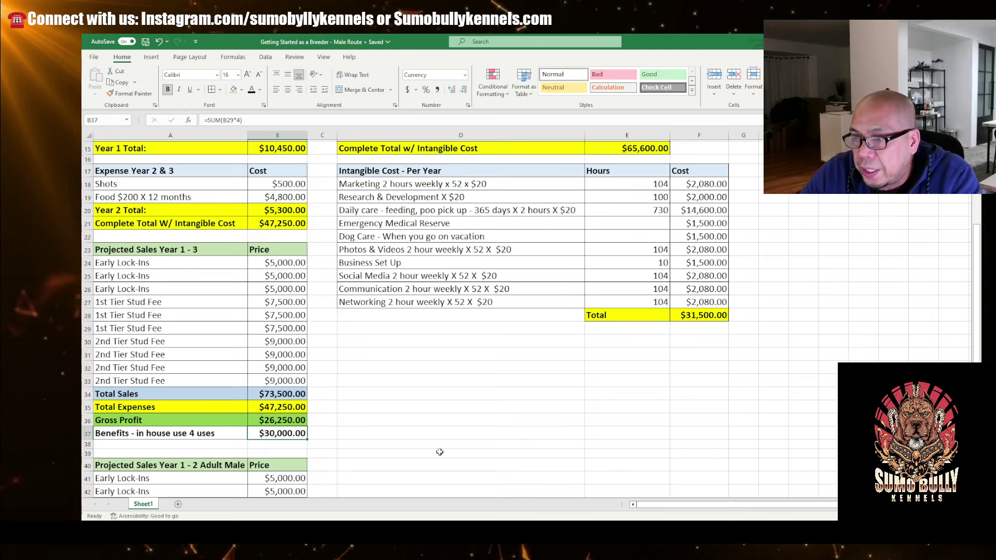
left_click(460, 432)
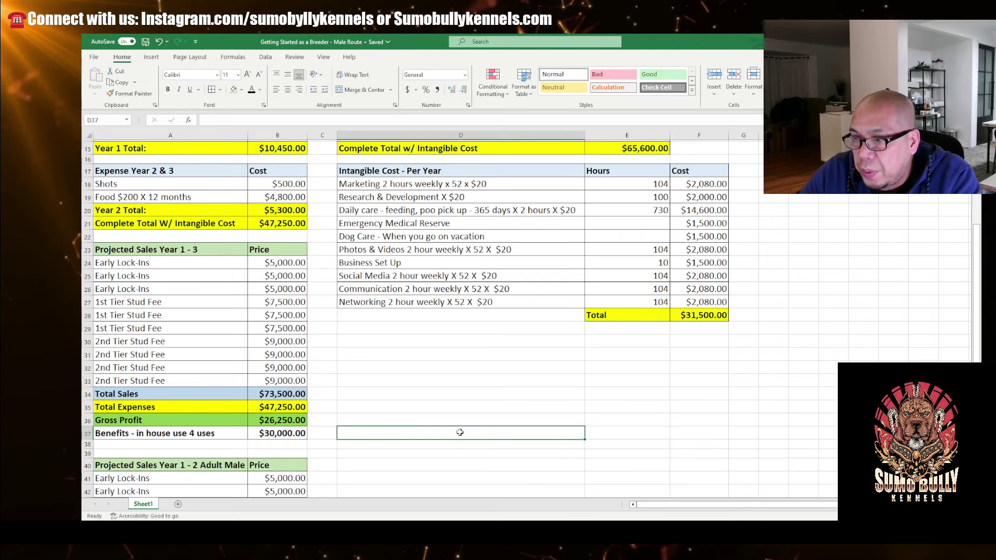
key("Left")
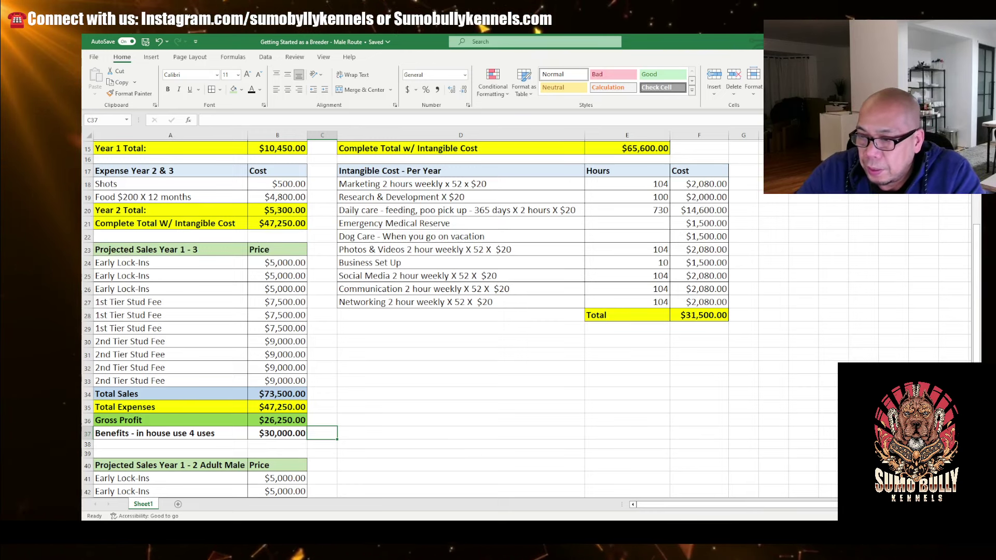
left_click(367, 430)
left_click(315, 431)
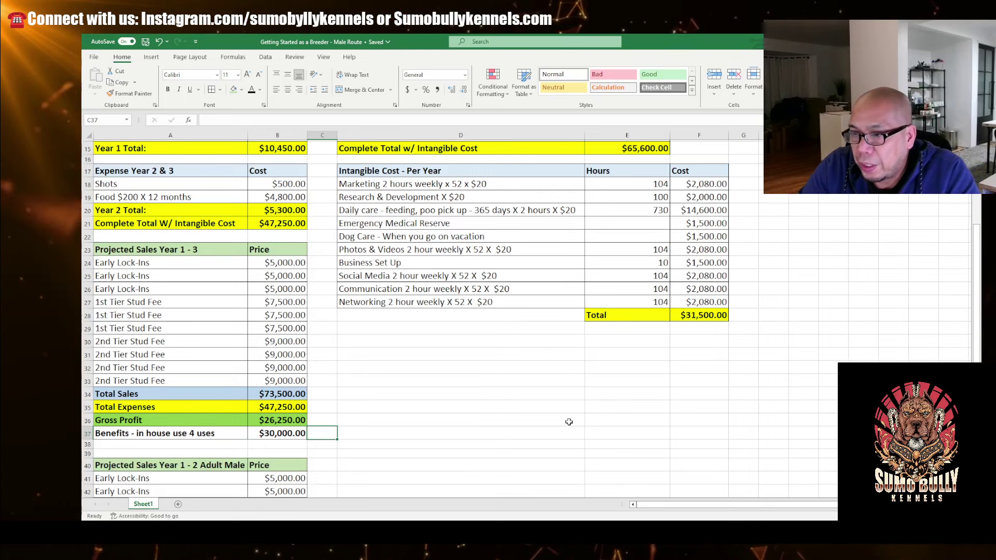
Step: Compare the in-house use benefits in B37 with the Gross Profit in B36 and Total Expenses in B35
left_click(290, 429)
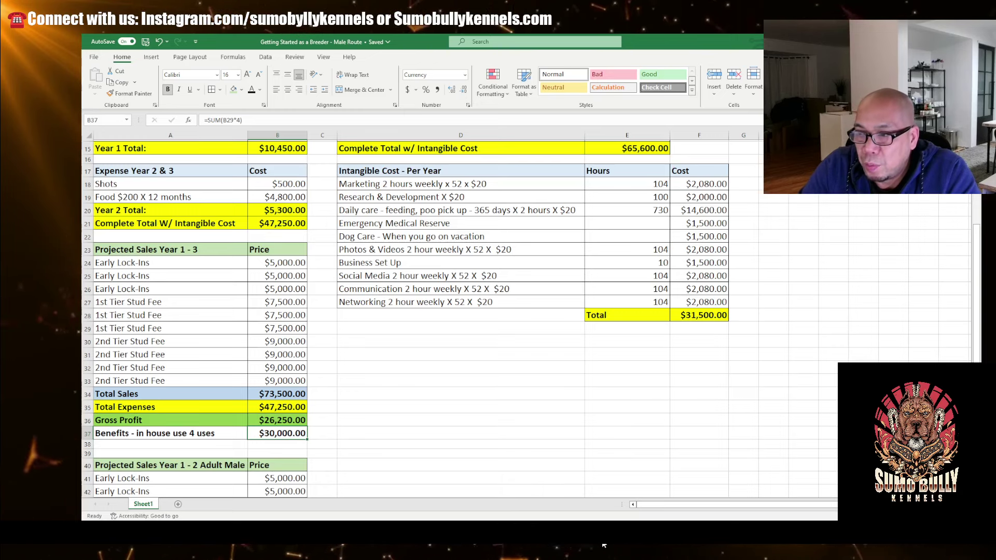
key("Up")
key("Up")
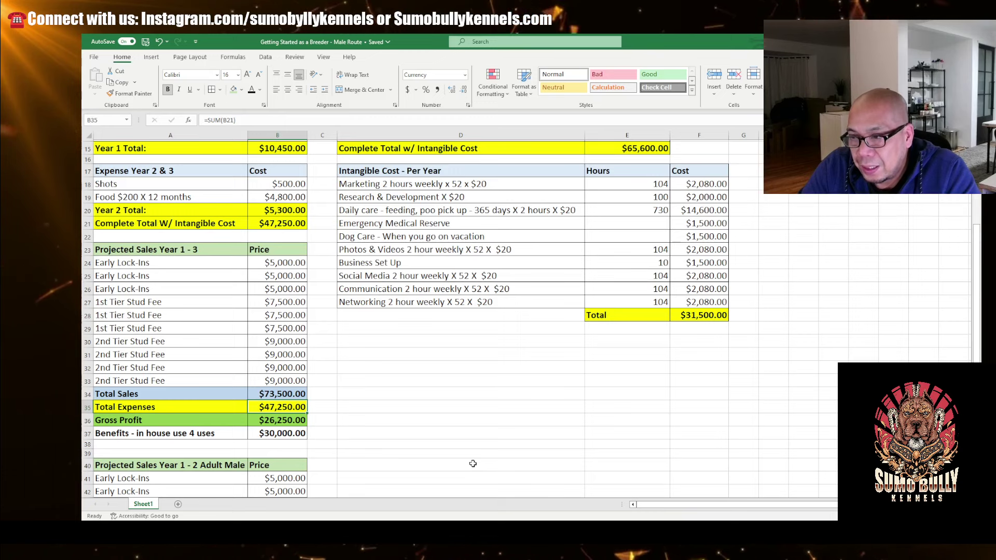
left_click(299, 436)
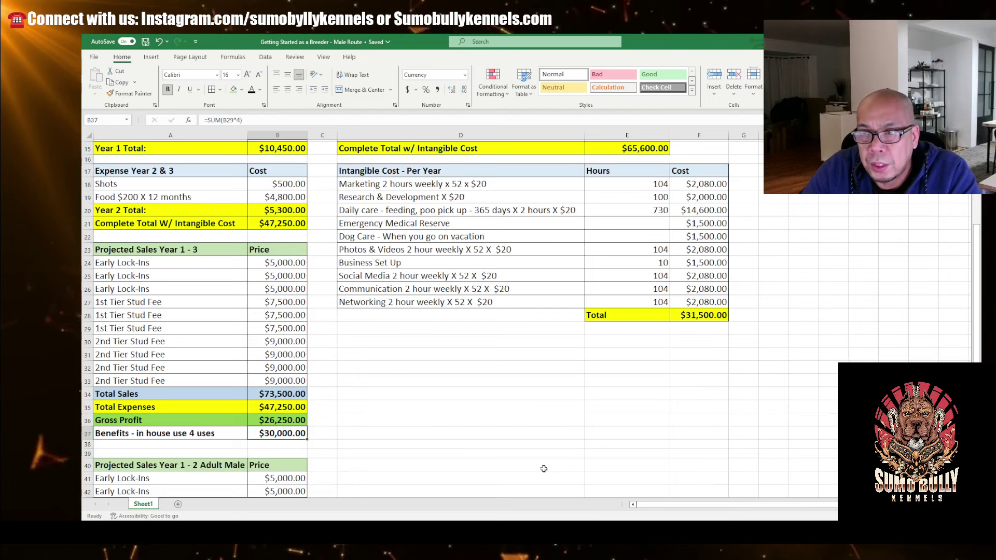
left_click(366, 415)
left_click(368, 405)
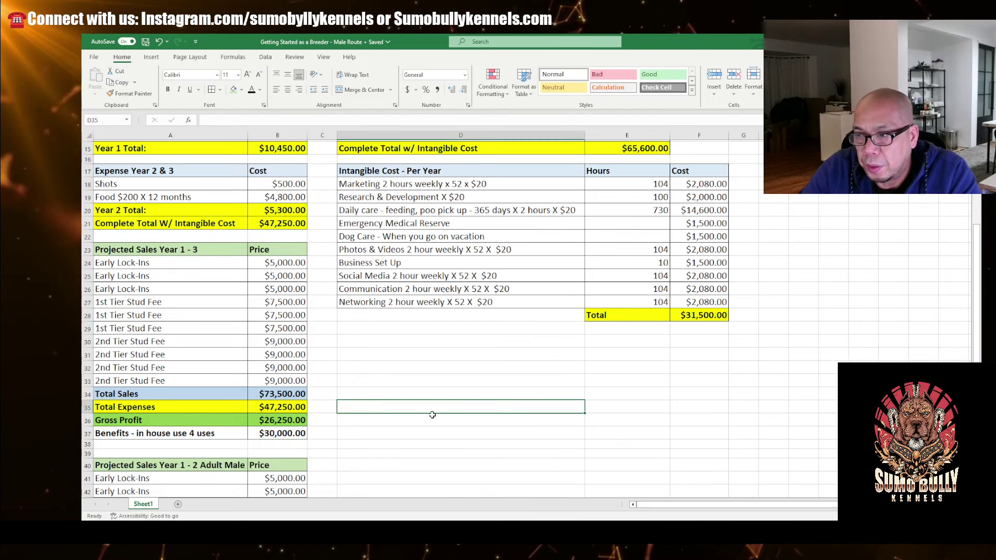
left_click_drag(318, 441, 321, 433)
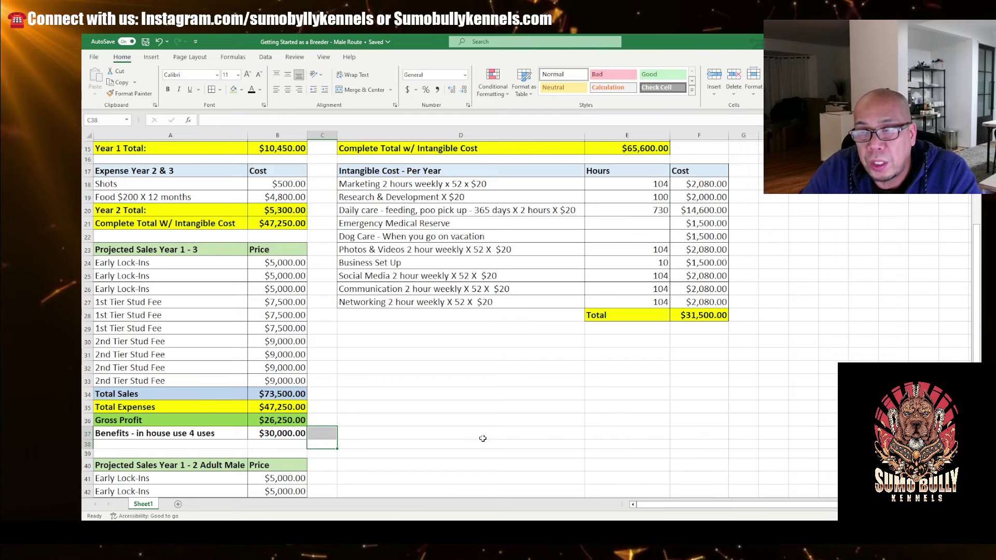
left_click(480, 436)
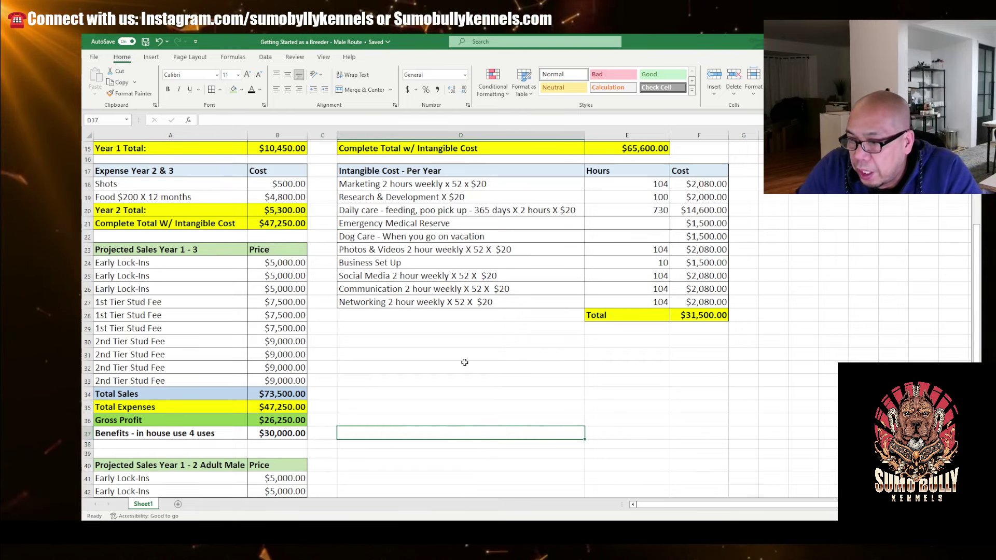
Step: Review the Early Lock-Ins prices in B41:B43 and 1st Tier Stud Fees in B44:B46 under Projected Sales Year 1 - 2 Adult Male
scroll(465, 362, "up", 2)
scroll(464, 362, "down", 7)
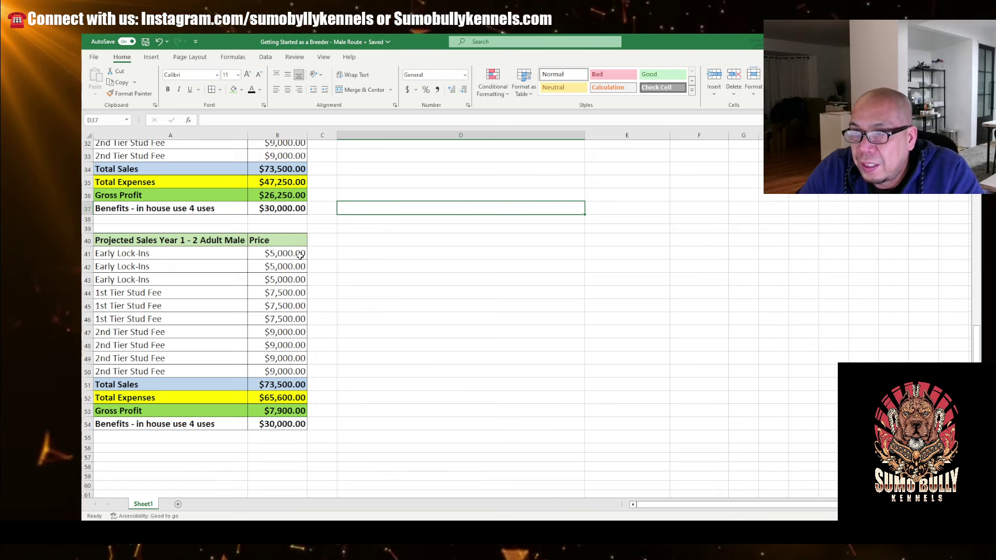
left_click_drag(287, 253, 299, 279)
left_click(366, 317)
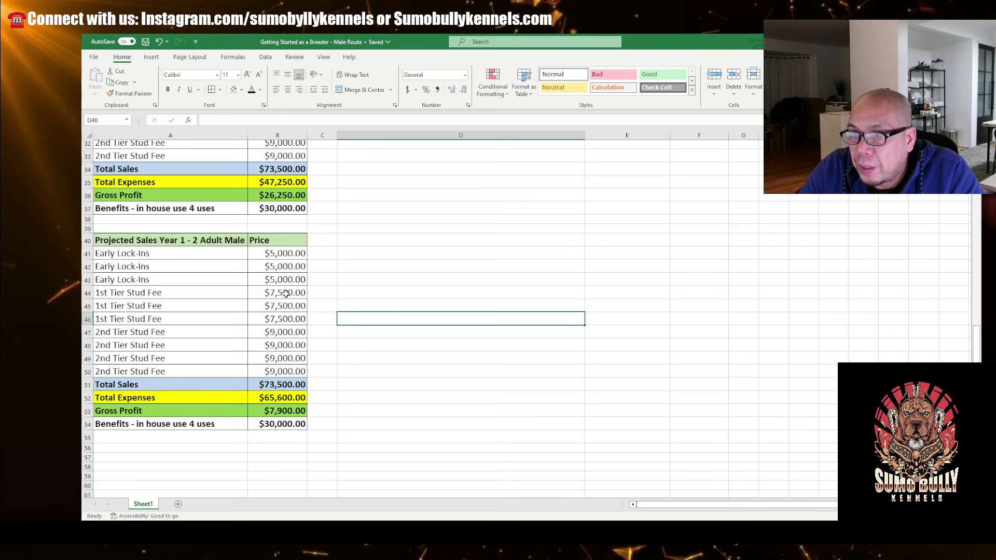
left_click_drag(285, 292, 284, 323)
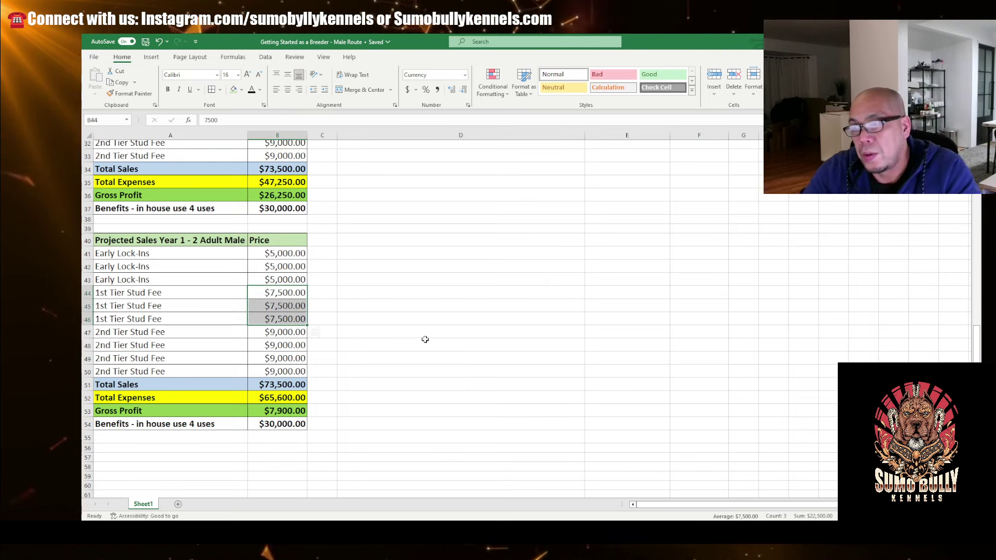
left_click(424, 341)
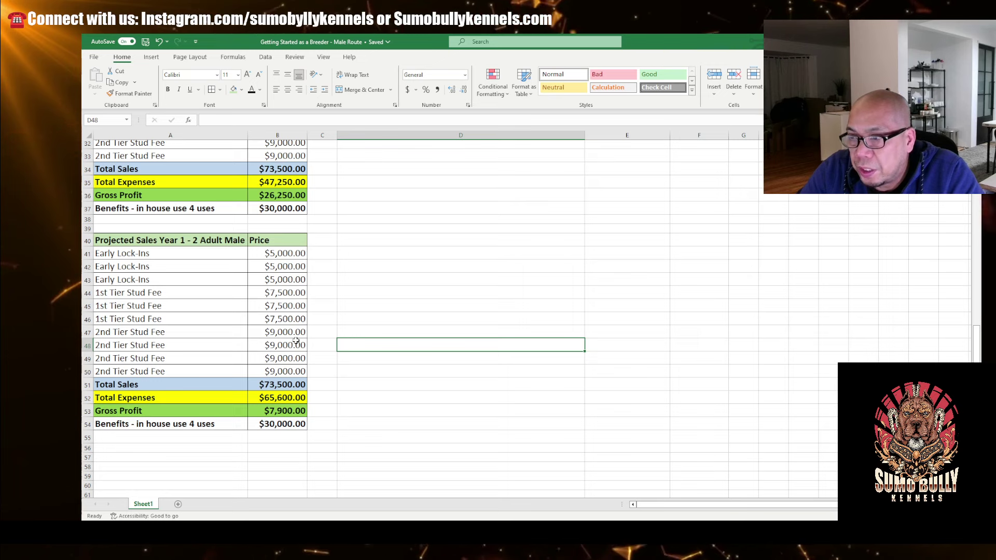
Step: Review the adult male 2nd Tier Stud Fees in B47:B50 and check Total Sales in B51 and Total Expenses in B52
left_click_drag(291, 334, 286, 370)
left_click(424, 405)
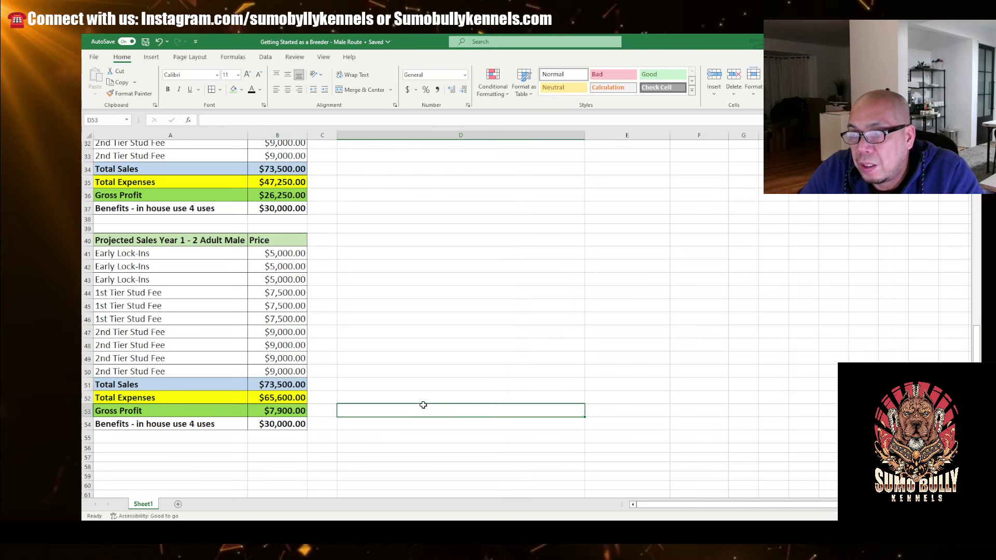
left_click(274, 384)
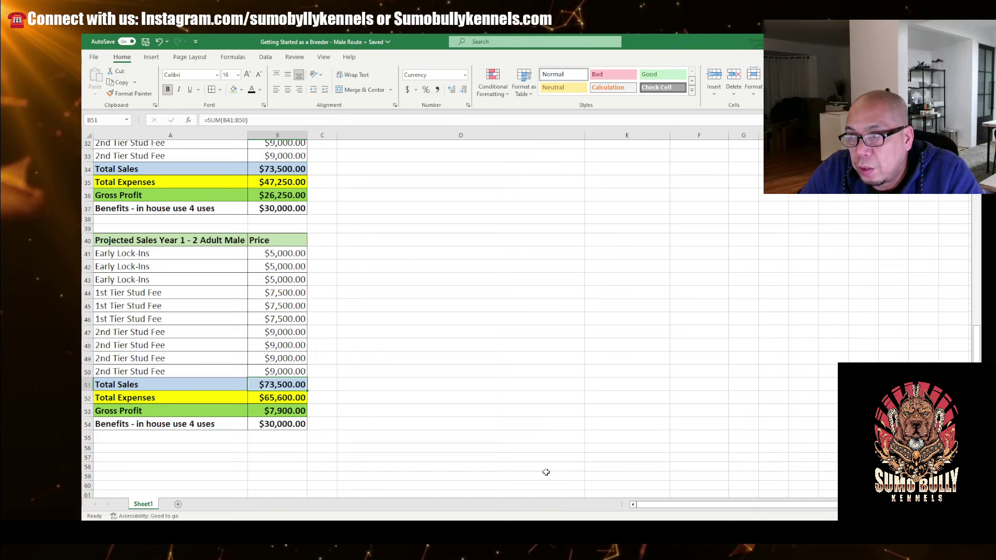
left_click(289, 397)
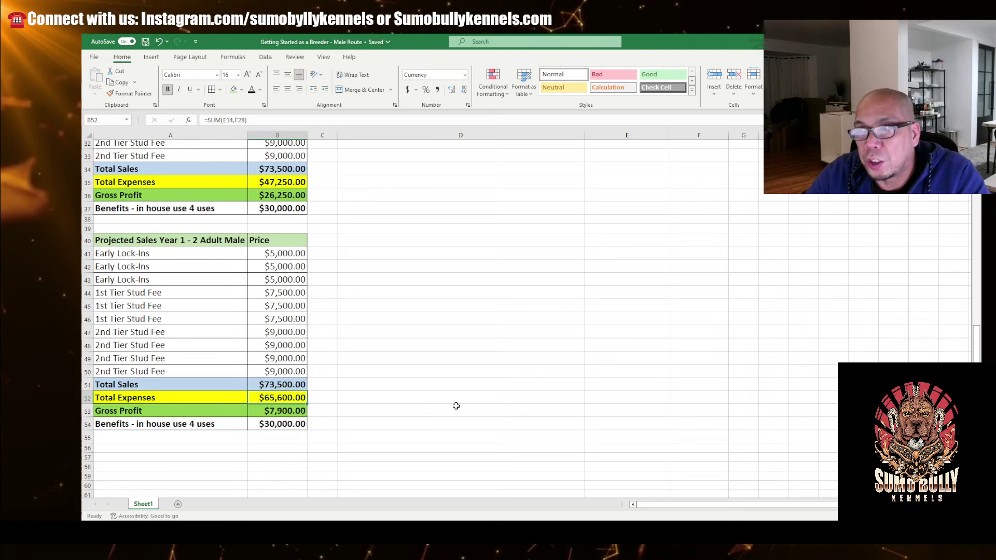
Step: Compare the Adult Male Purchase cost in E7 with the Puppy Purchase cost in B7 in the Expense Year 1 tables
scroll(321, 332, "up", 10)
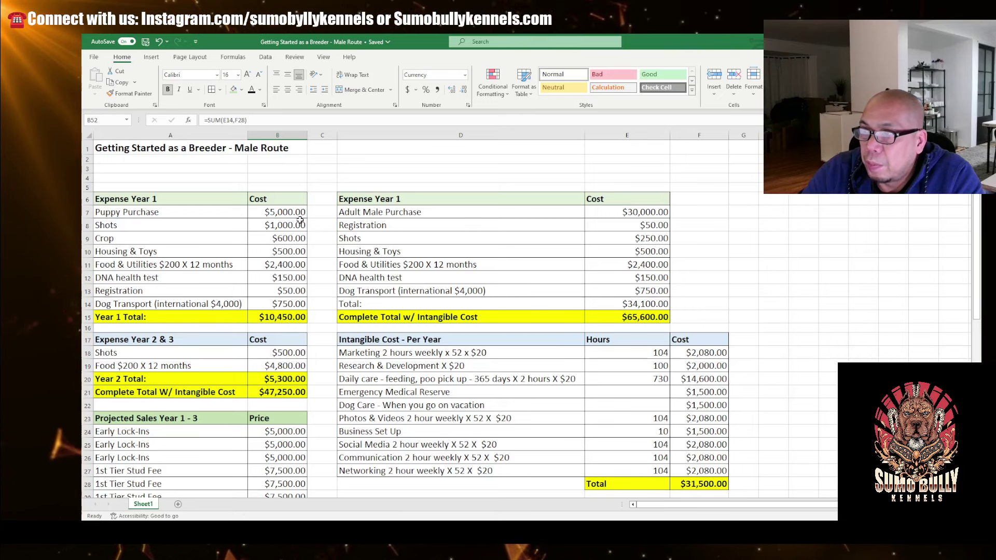
left_click(633, 212)
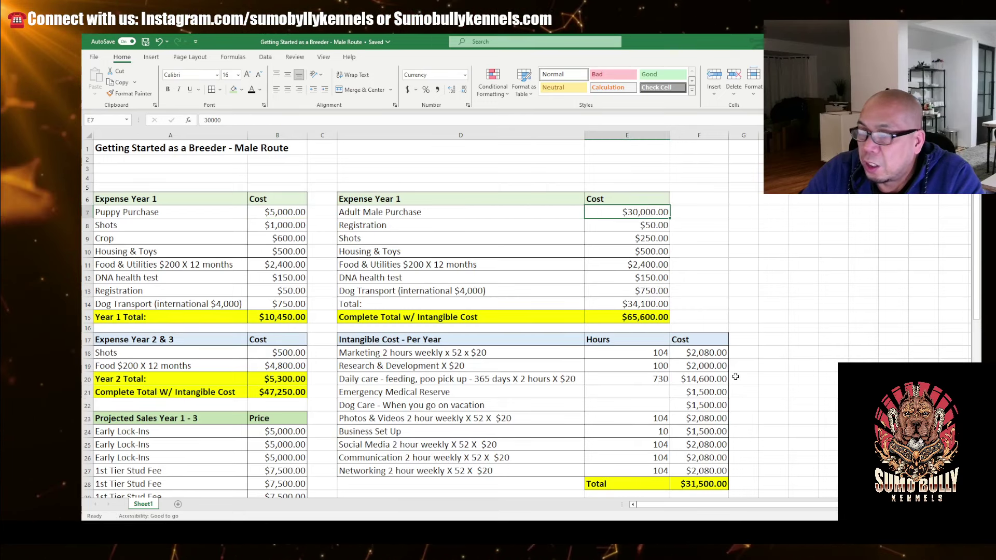
key("Left")
key("Left")
key("Left")
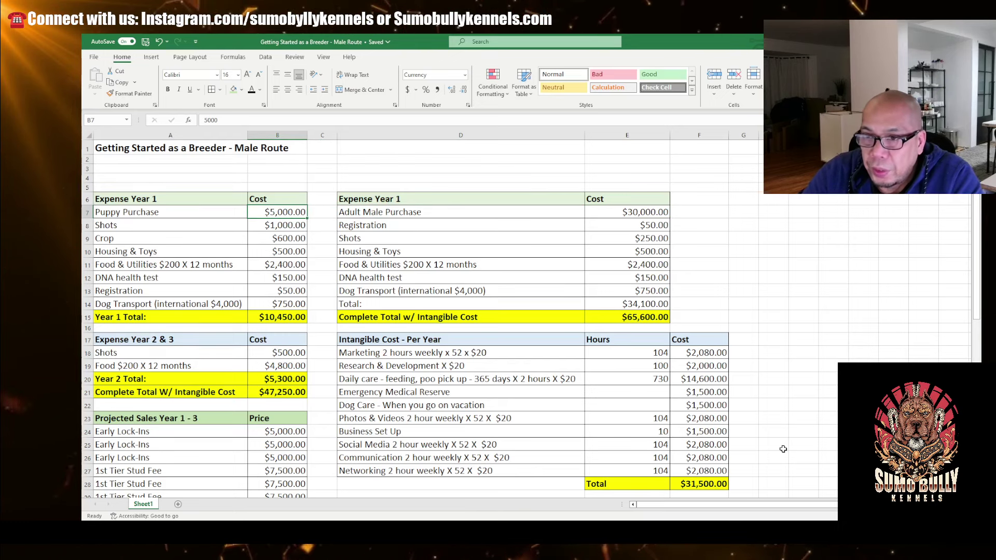
left_click(643, 227)
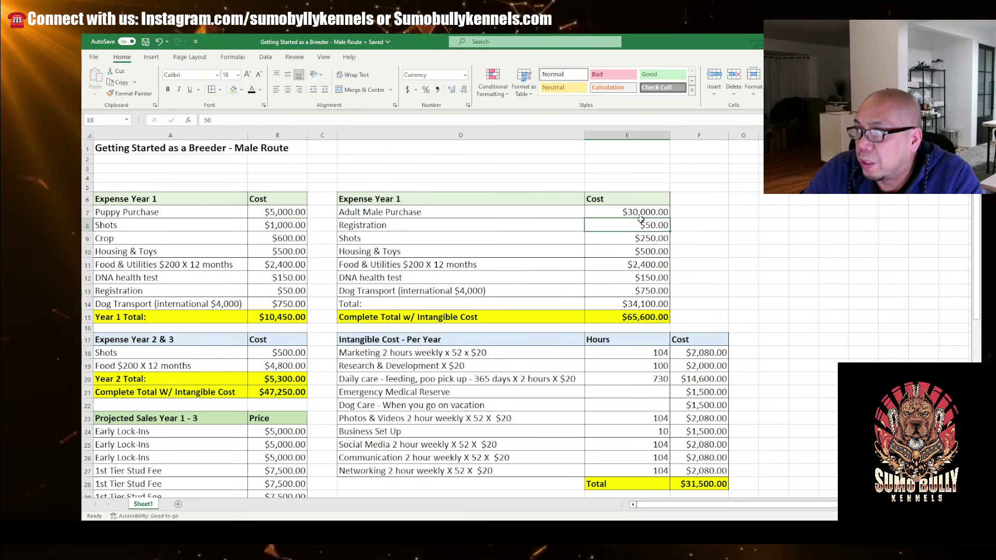
key("Up")
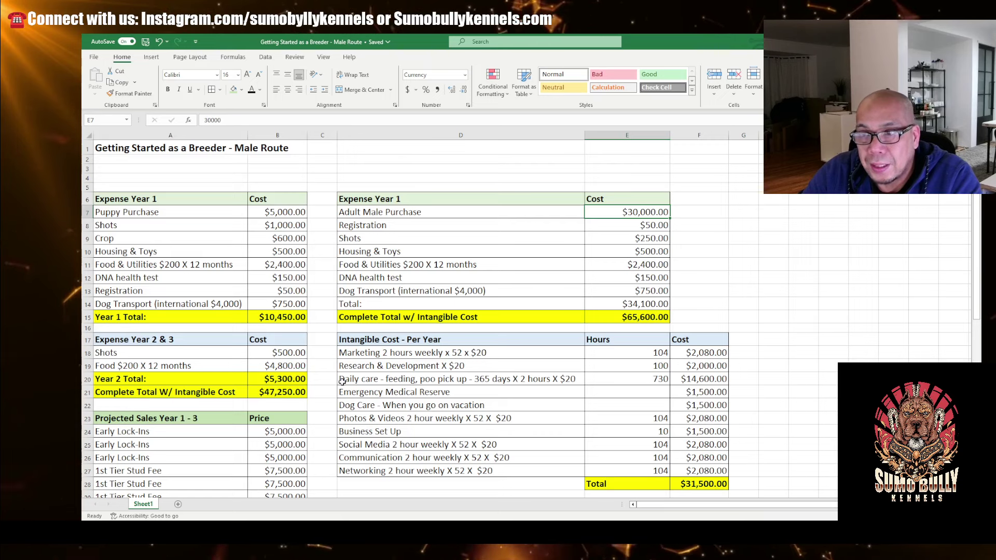
Step: Review Total Expenses in B52 and Gross Profit in B53 under Projected Sales Year 1 - 2 Adult Male
scroll(342, 381, "down", 7)
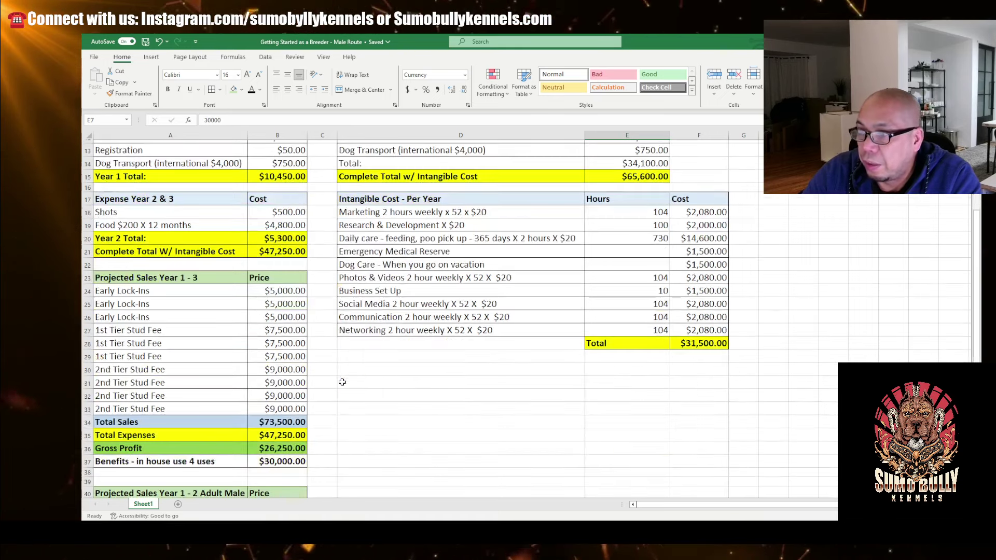
scroll(342, 382, "down", 3)
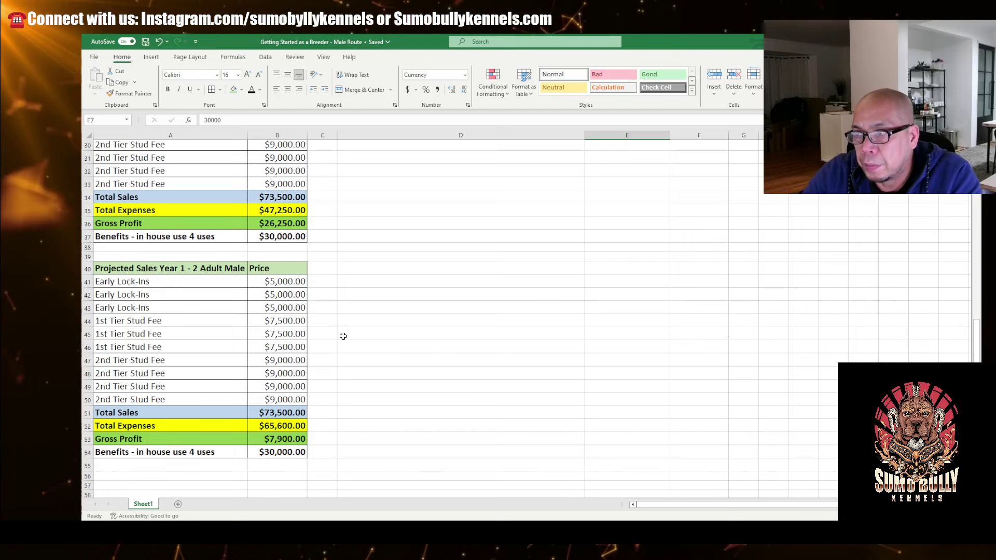
left_click(280, 308)
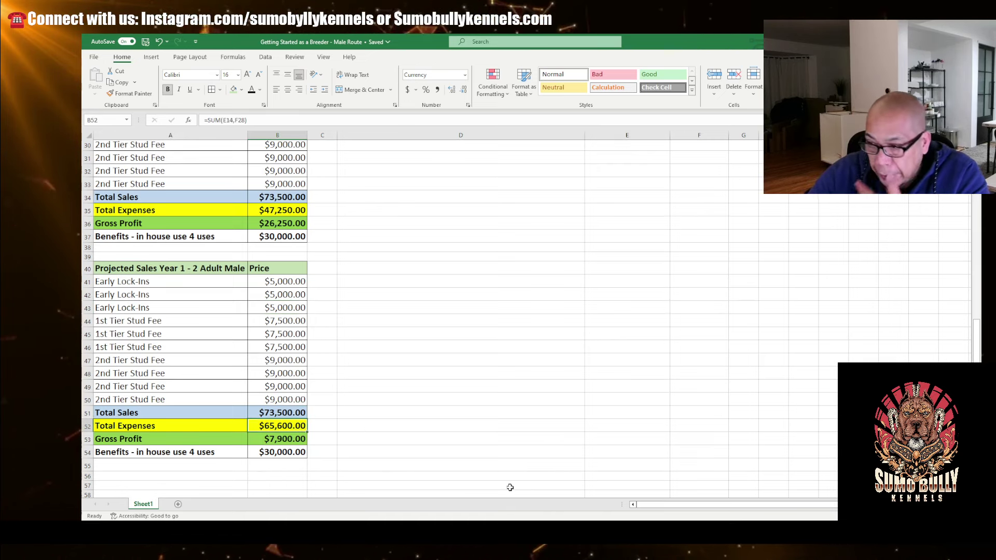
left_click(299, 442)
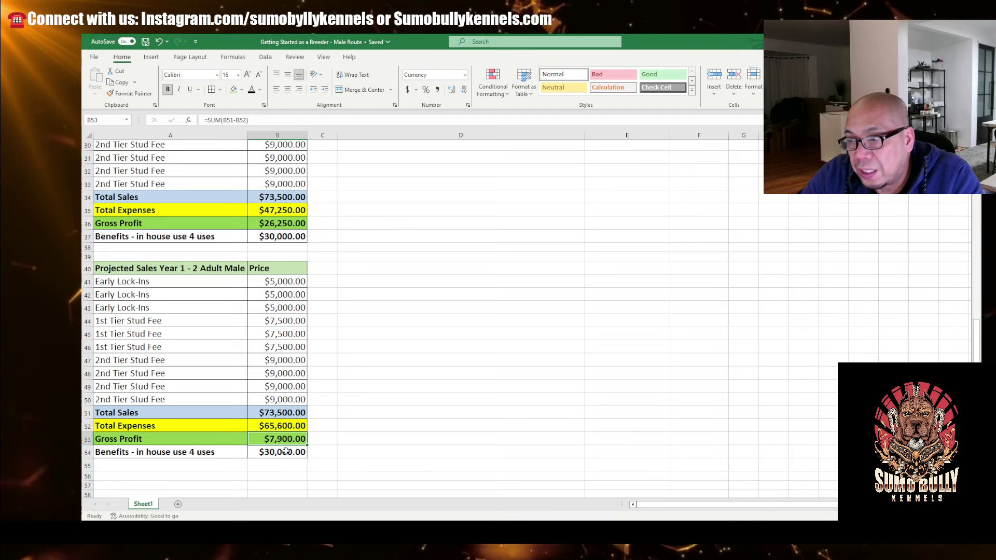
left_click(458, 425)
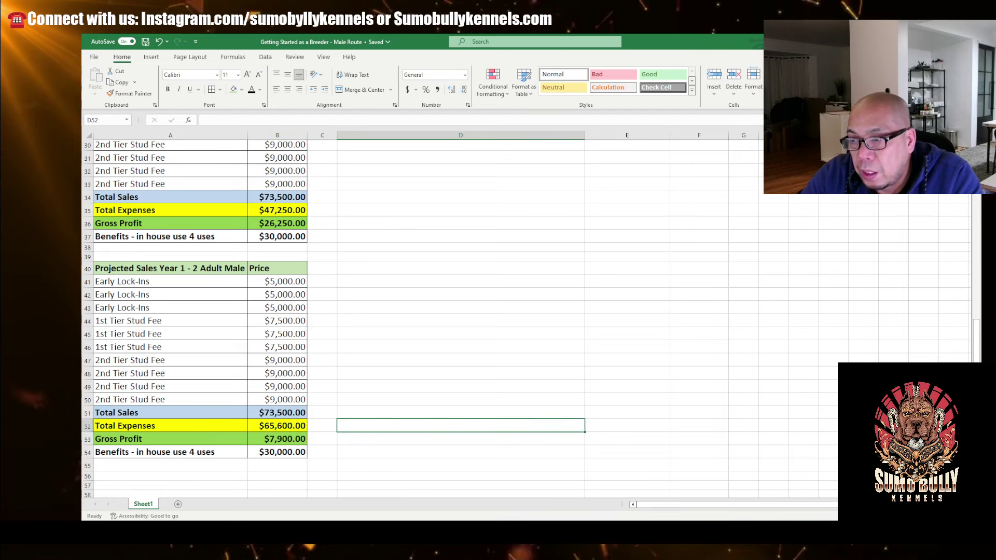
Step: Compare the adult male's in-house use benefits in row 54 with the Gross Profit in B53
left_click(200, 454)
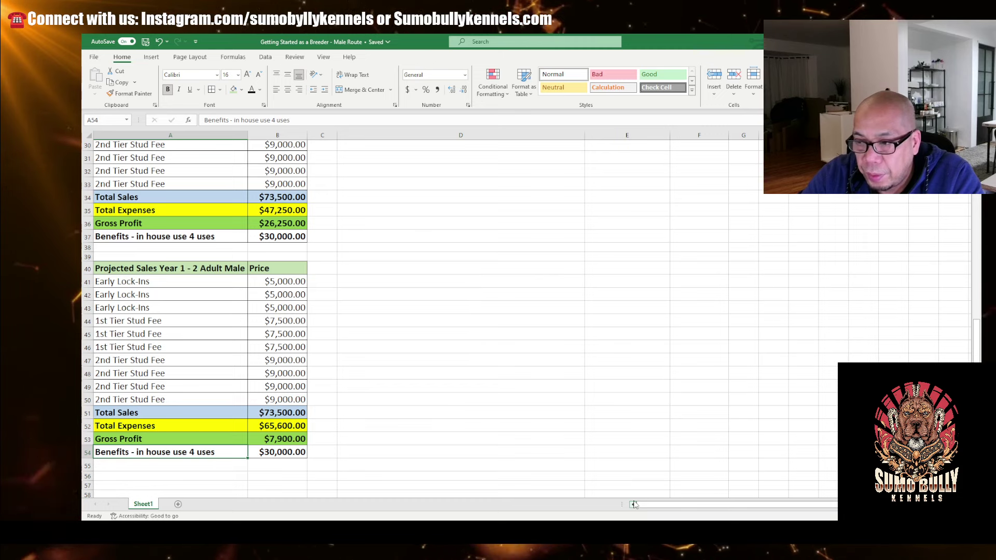
left_click(288, 456)
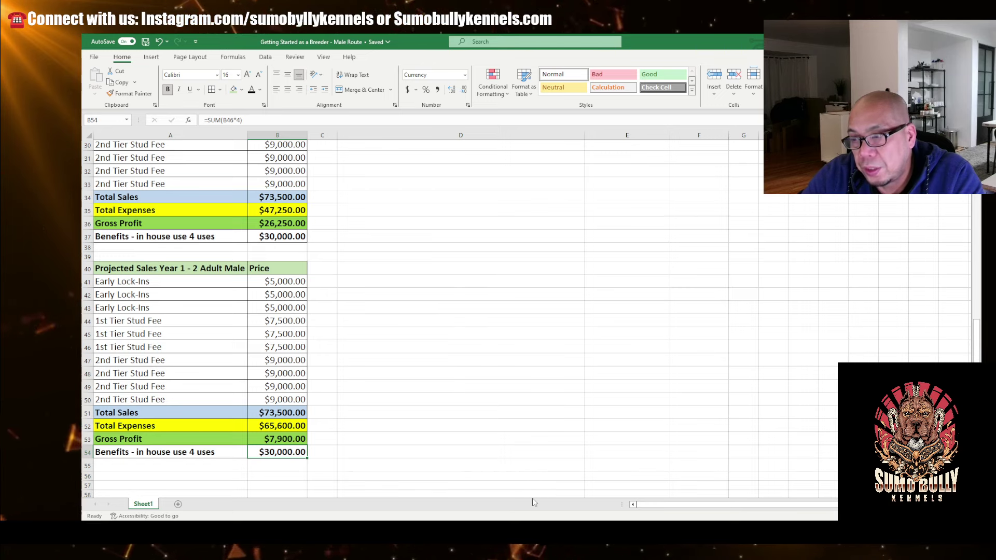
left_click(299, 441)
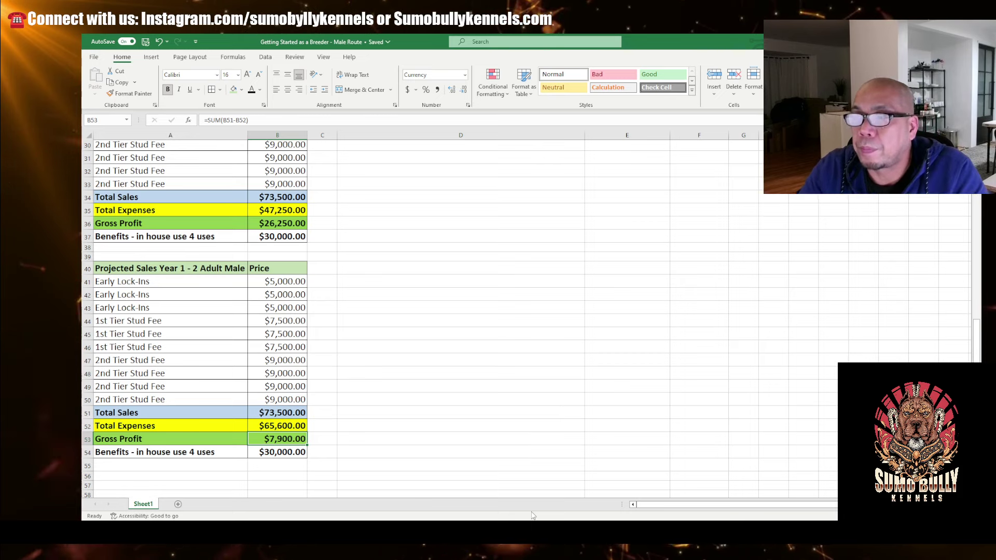
left_click(402, 453)
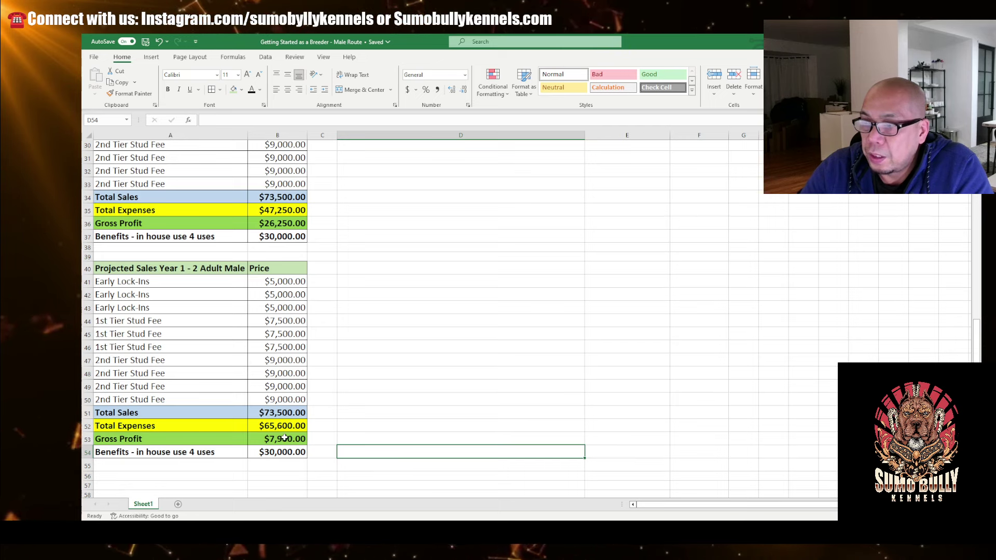
Step: Compare the adult male's in-house use benefits in B54 with the puppy route's benefits in B37 and Gross Profit in B36
left_click(298, 452)
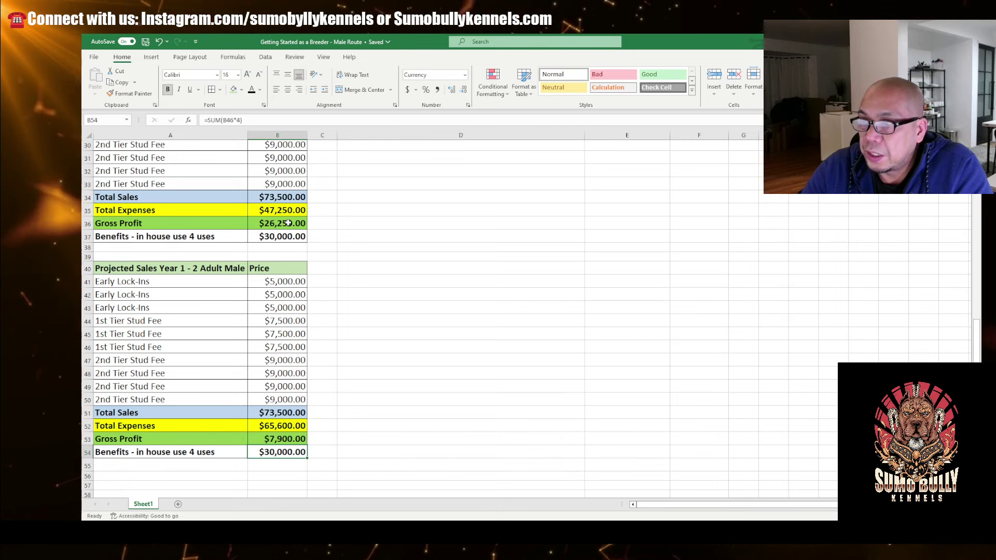
left_click(297, 236)
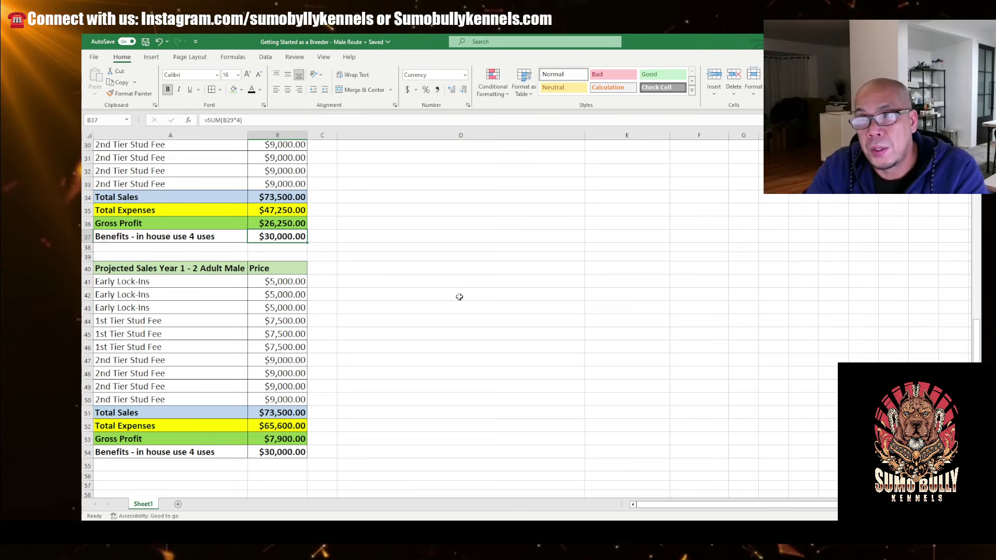
left_click(264, 228)
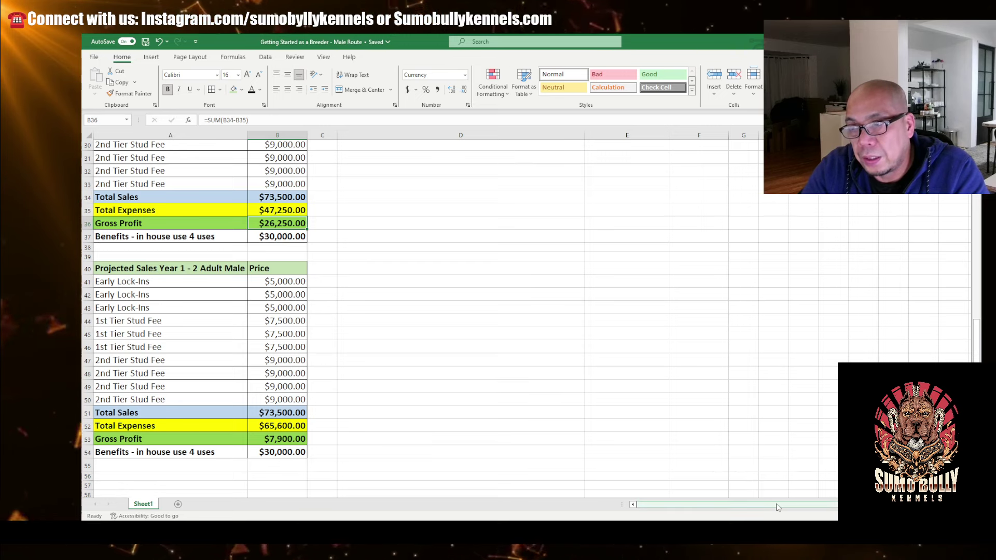
left_click(250, 467)
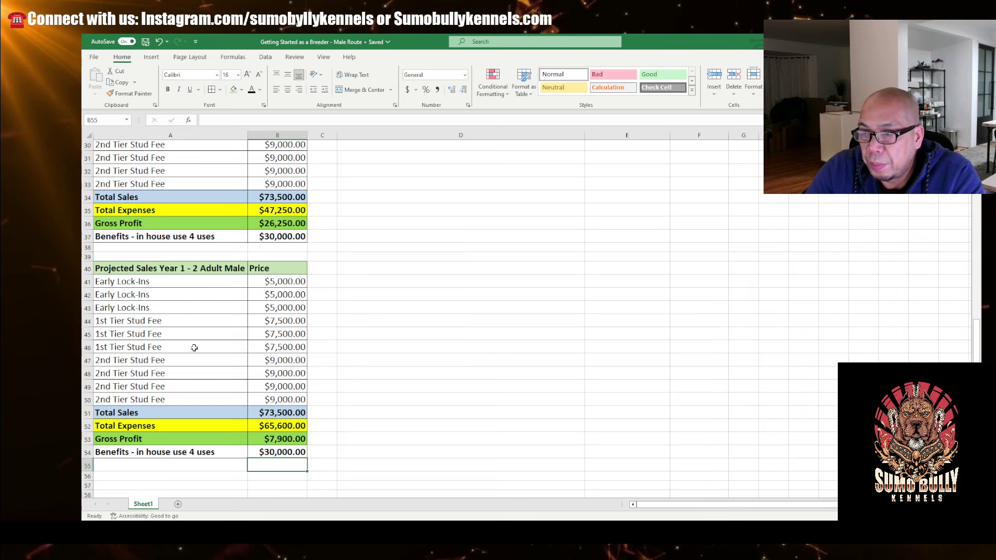
Step: Compare the year span in the adult male Projected Sales heading in A40 with the puppy route heading in A23
left_click(208, 271)
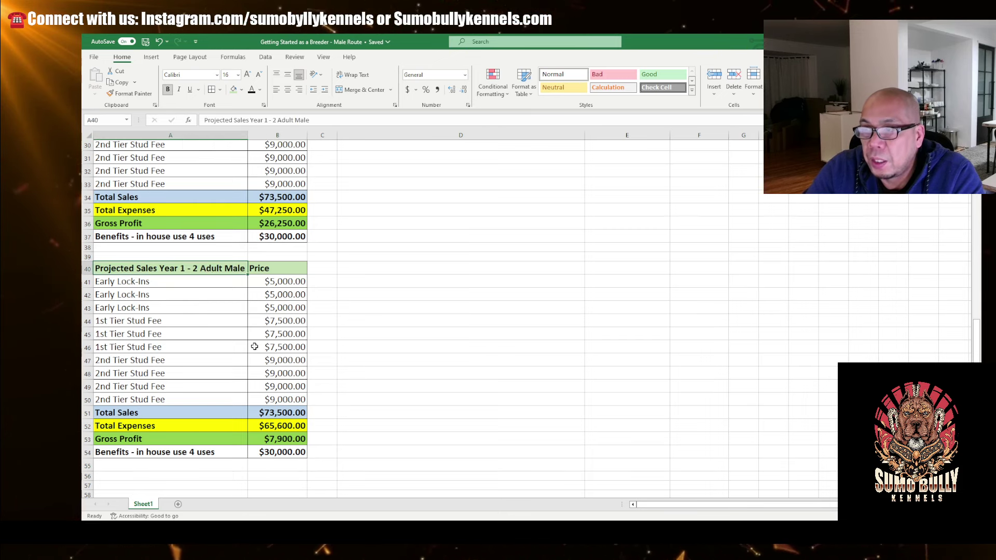
scroll(228, 409, "up", 4)
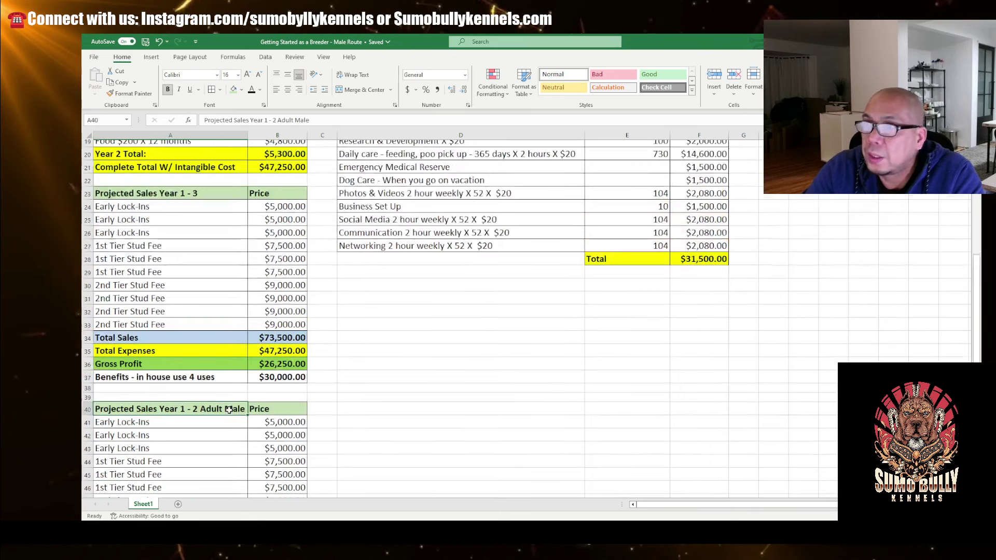
left_click(214, 197)
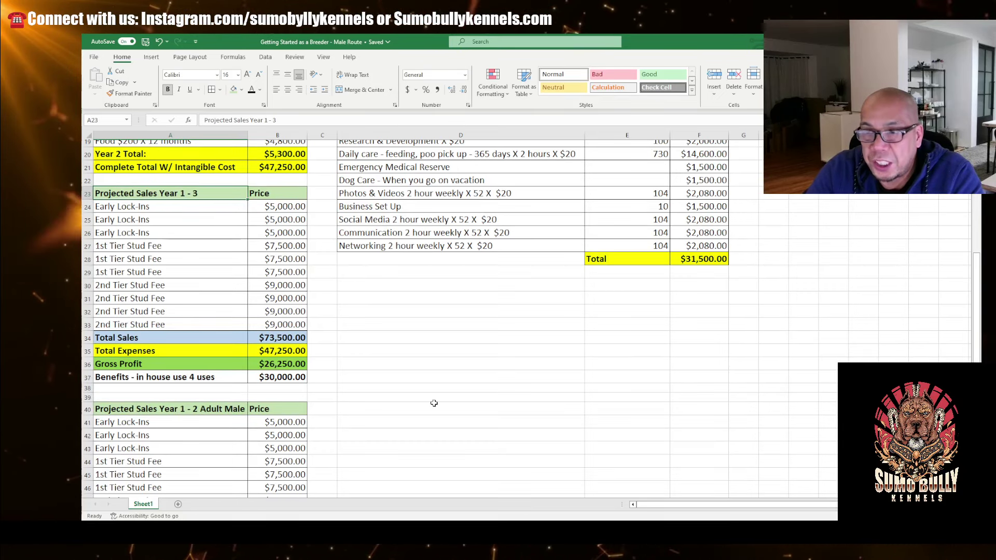
Step: Check the in-house use benefits of both projected sales tables in B37 and B54
scroll(357, 427, "down", 1)
scroll(358, 426, "down", 3)
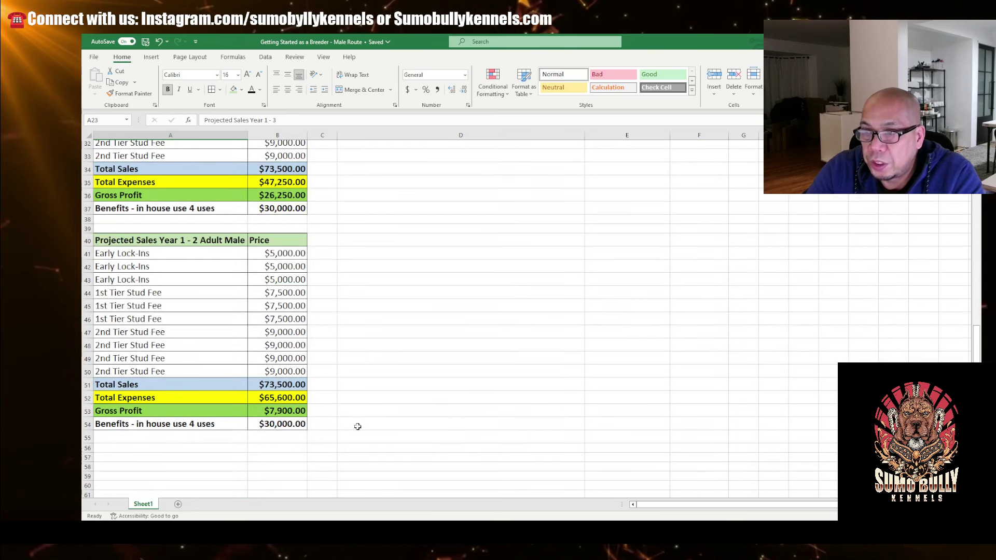
left_click(306, 210)
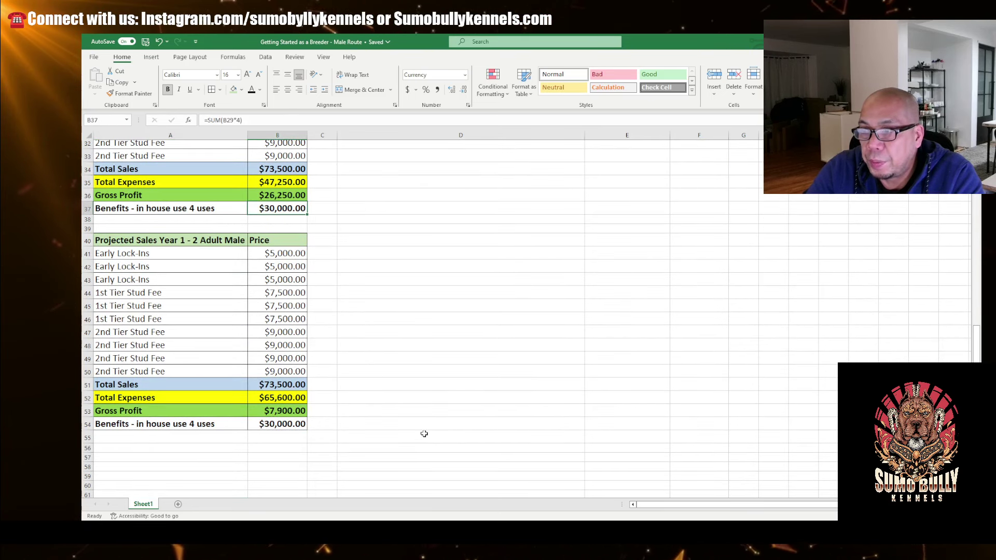
left_click(291, 427)
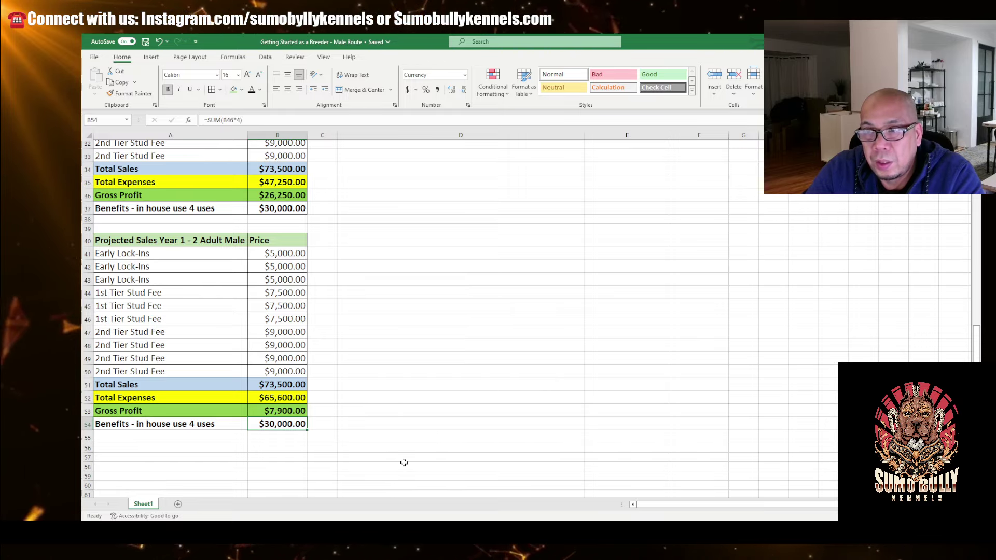
Step: Look over the Expense Year 1 and Intangible Cost tables, then the Projected Sales Year 1 - 3 table
scroll(404, 463, "up", 8)
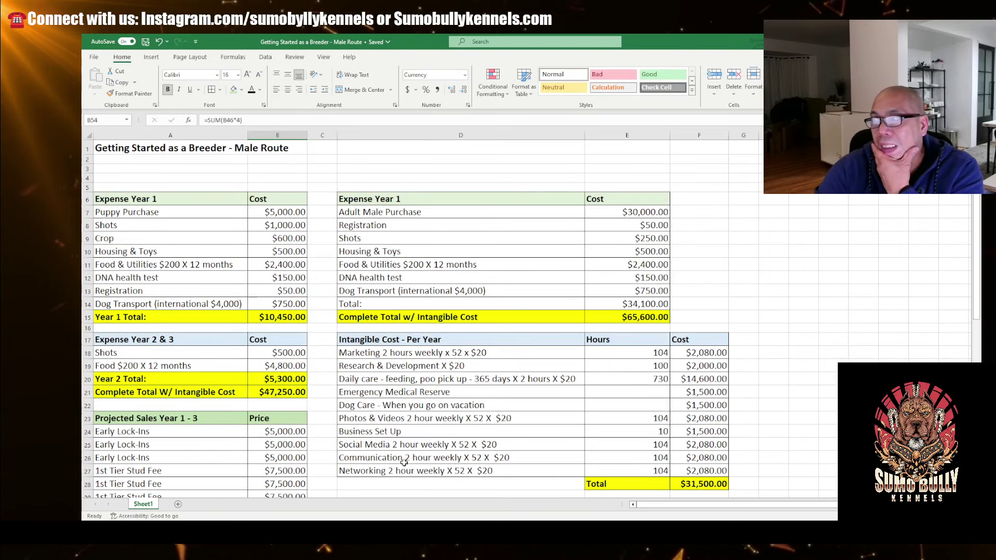
left_click(739, 391)
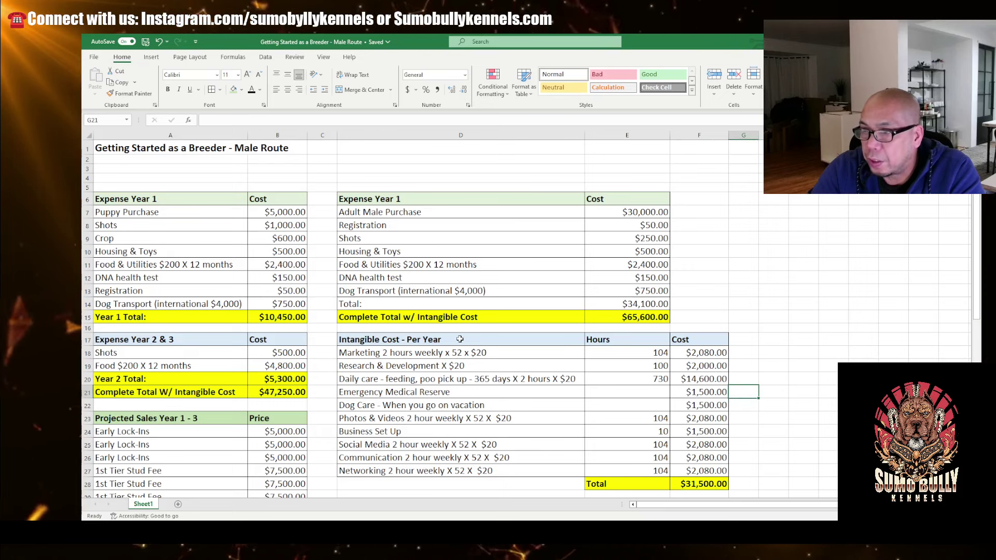
scroll(583, 329, "down", 6)
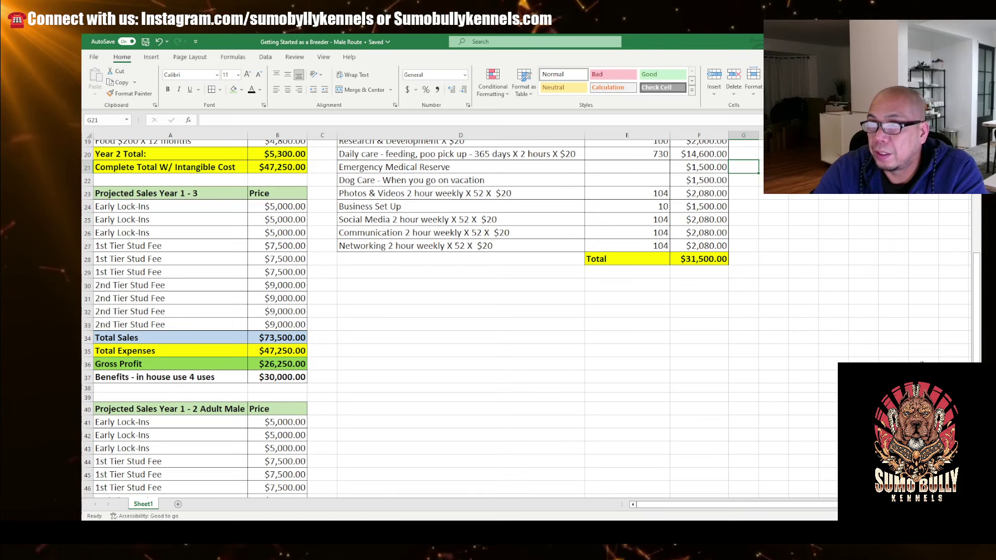
Step: Switch to Thumbnail Youtube.jpg in Photos and browse back through Smash stud fee.JPG and morpheus.JPG to Morpheus Stud Fee.JPG
mouse_move(674, 551)
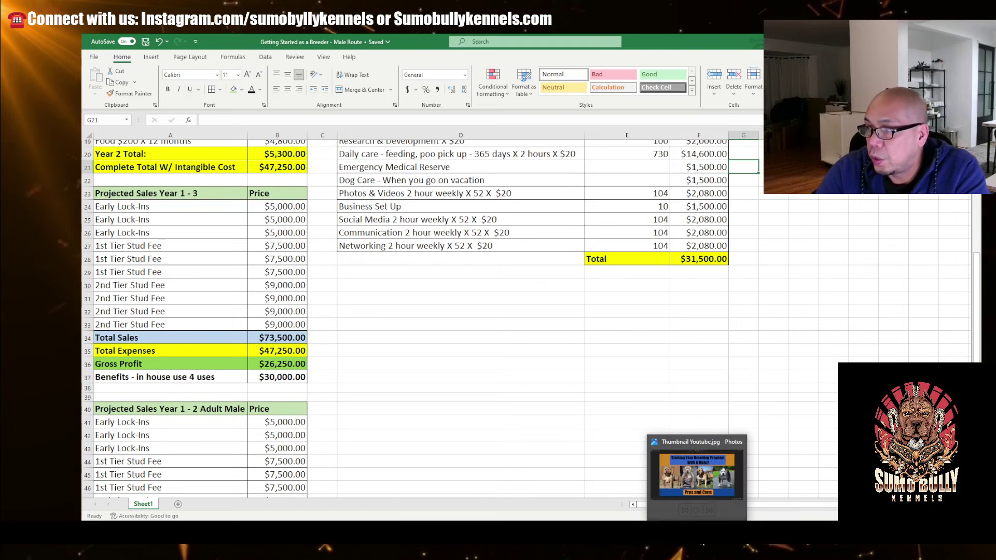
left_click(695, 505)
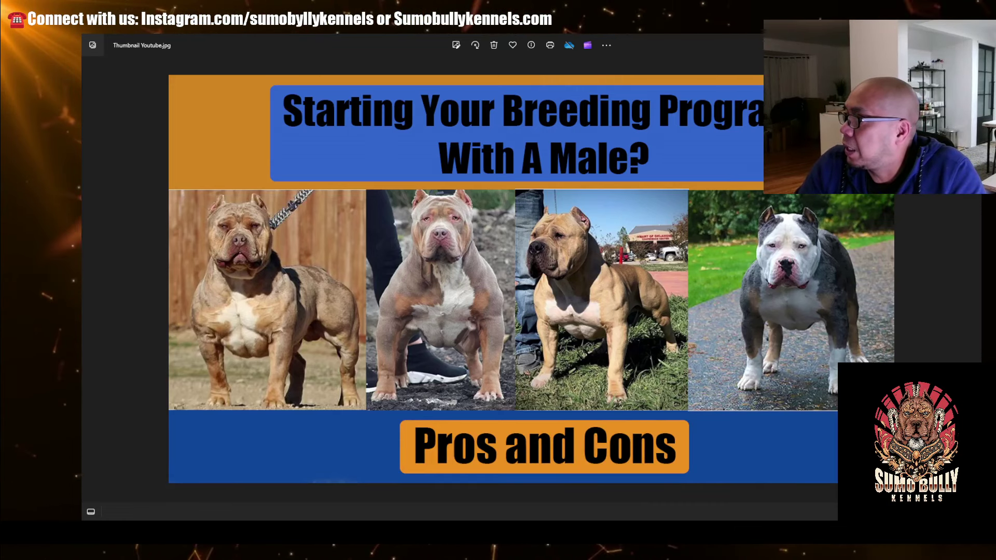
left_click(92, 280)
left_click(92, 279)
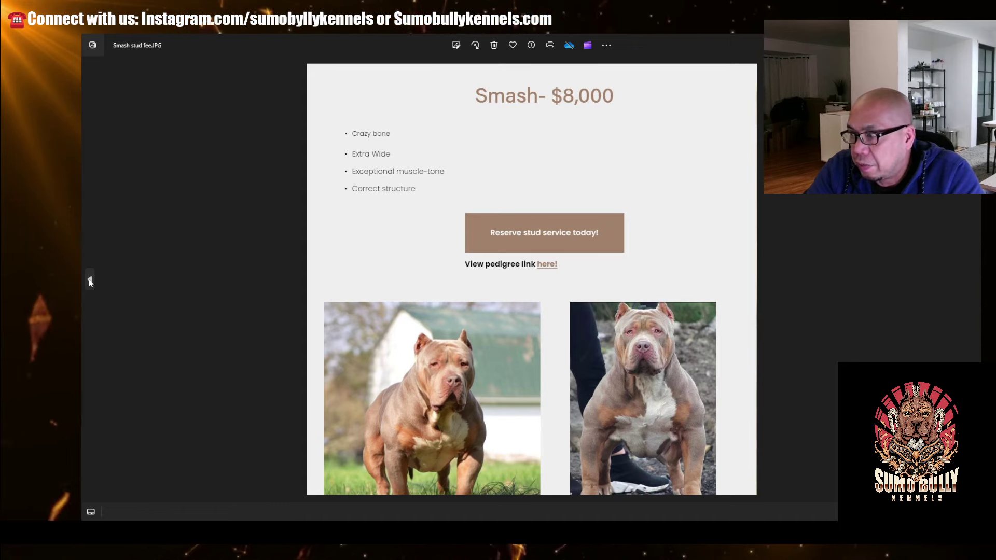
left_click(89, 281)
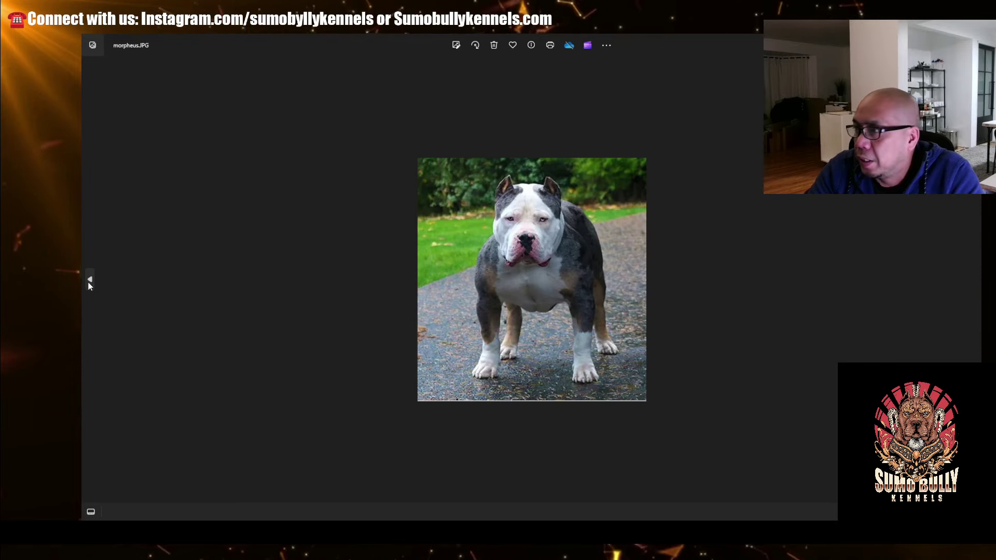
left_click(89, 280)
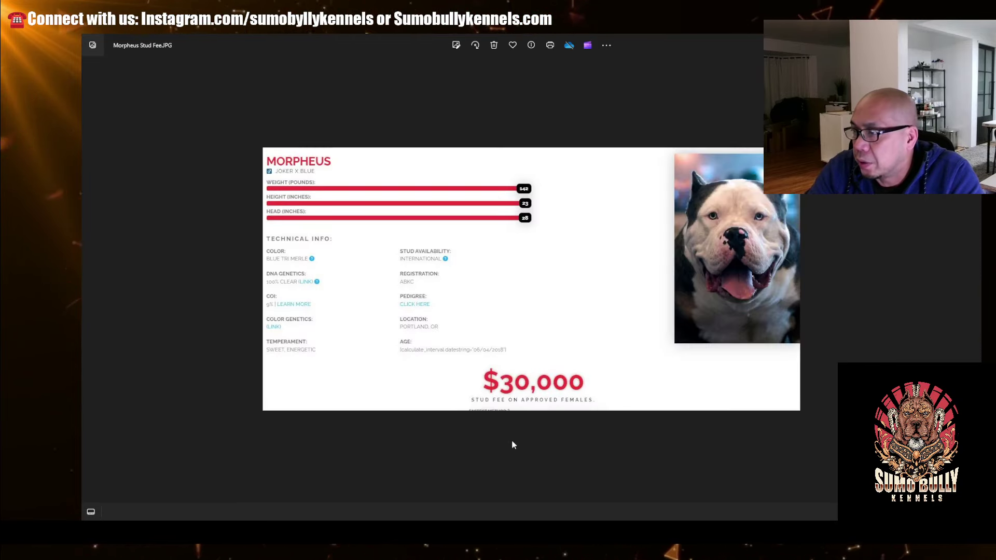